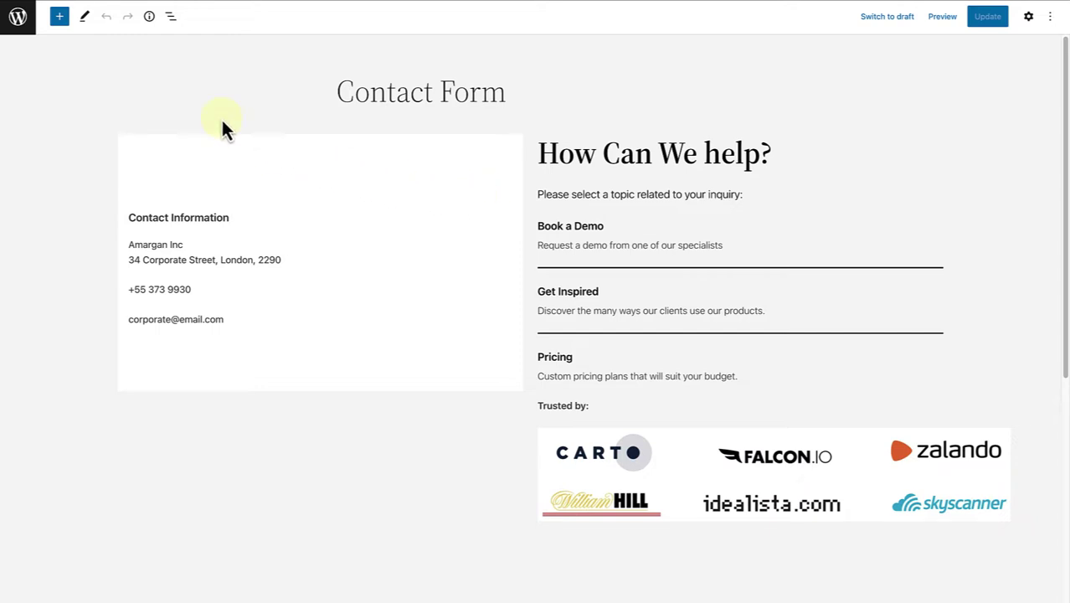
Search the plugin directory for 'forms' and install Contact Form by WPForms.
{"action": "left_click", "coordinate": [17, 16]}
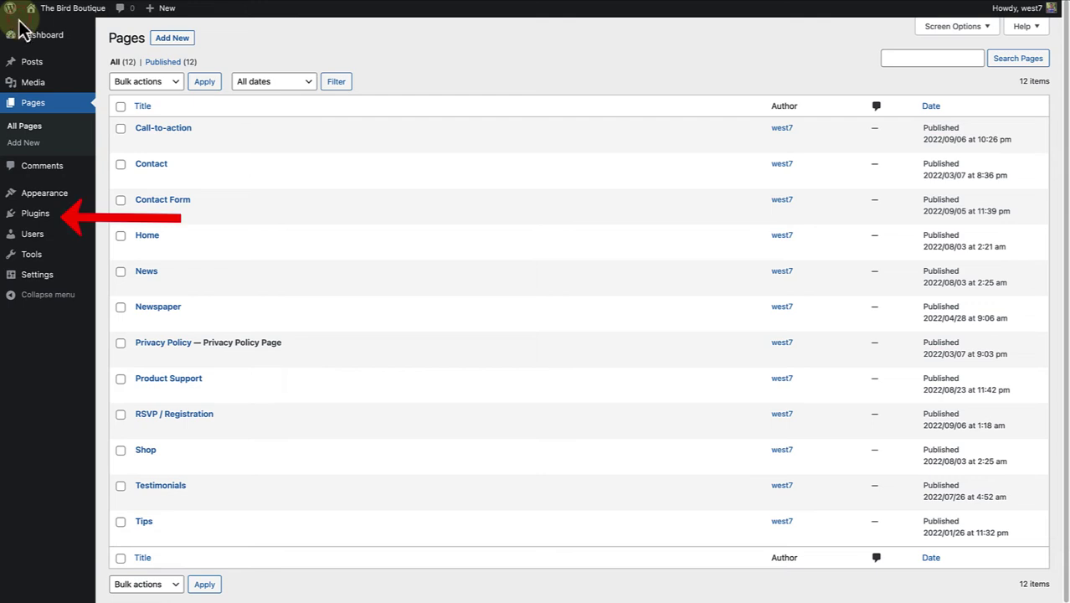
{"action": "left_click", "coordinate": [50, 215]}
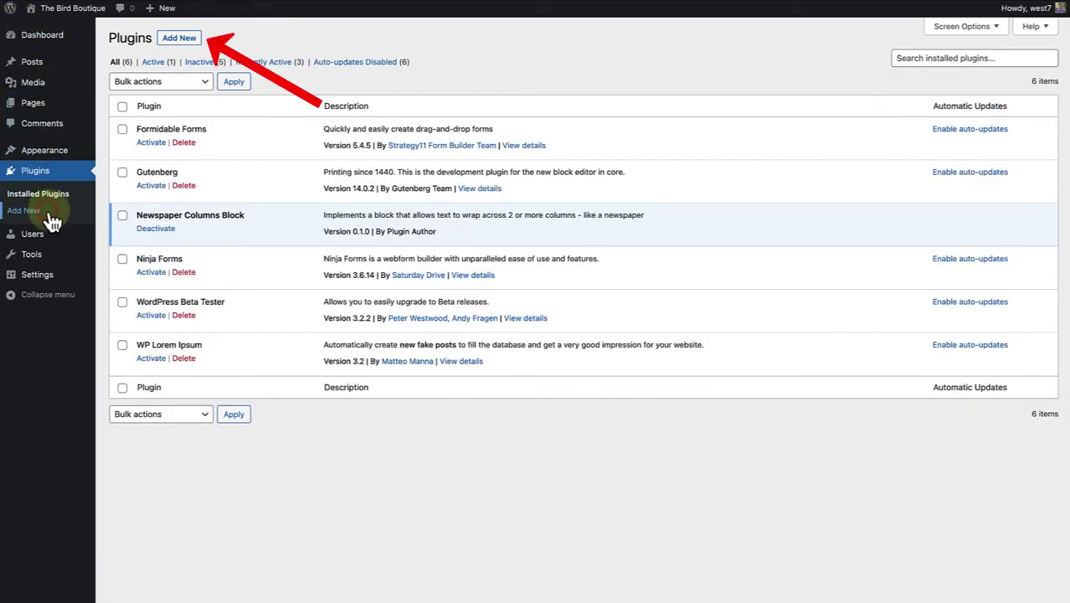
{"action": "left_click", "coordinate": [181, 39]}
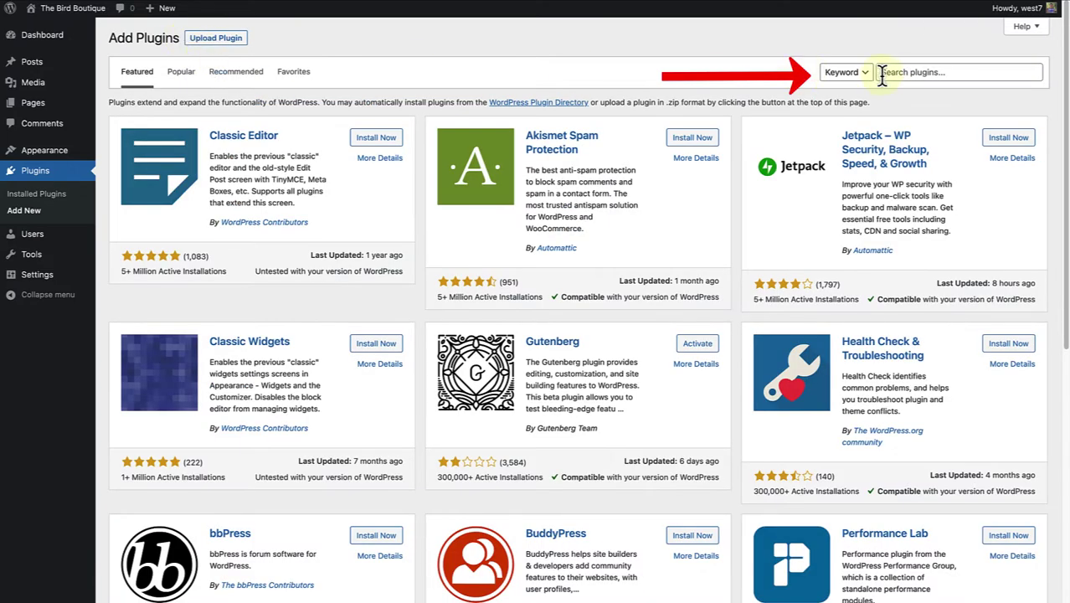
{"action": "left_click", "coordinate": [894, 73]}
{"action": "type", "text": "forms"}
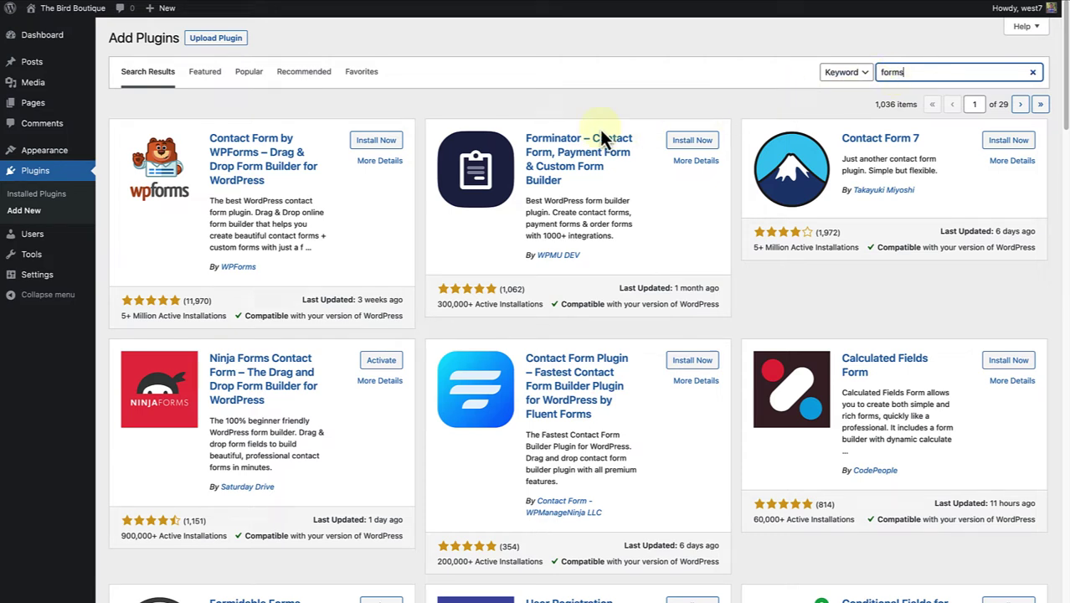
{"action": "left_click", "coordinate": [381, 144]}
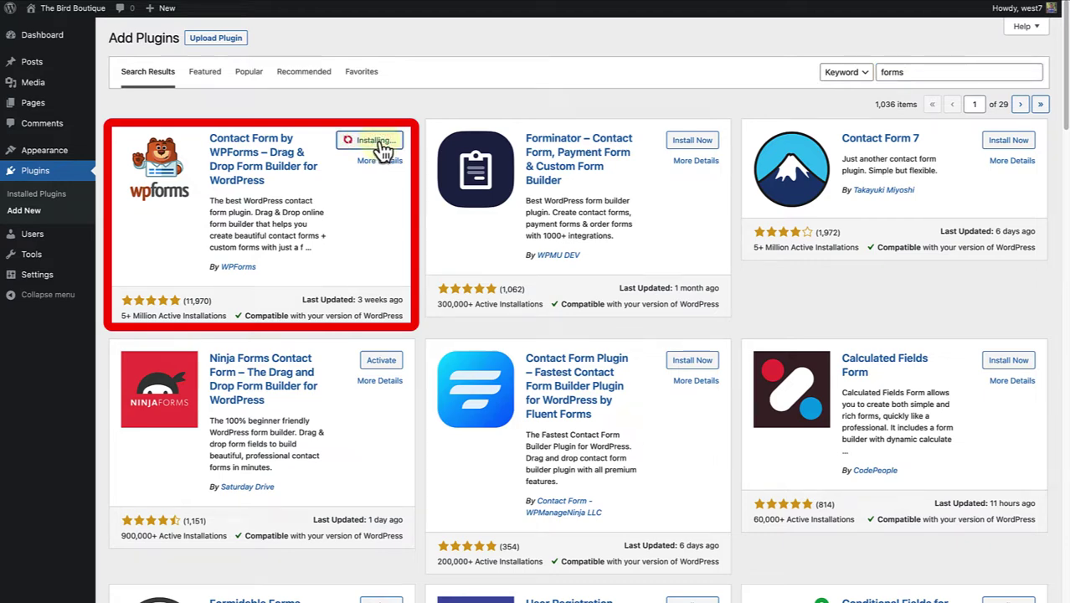
Activate WPForms and start the first form, dismissing the builder welcome message.
{"action": "left_click", "coordinate": [379, 146]}
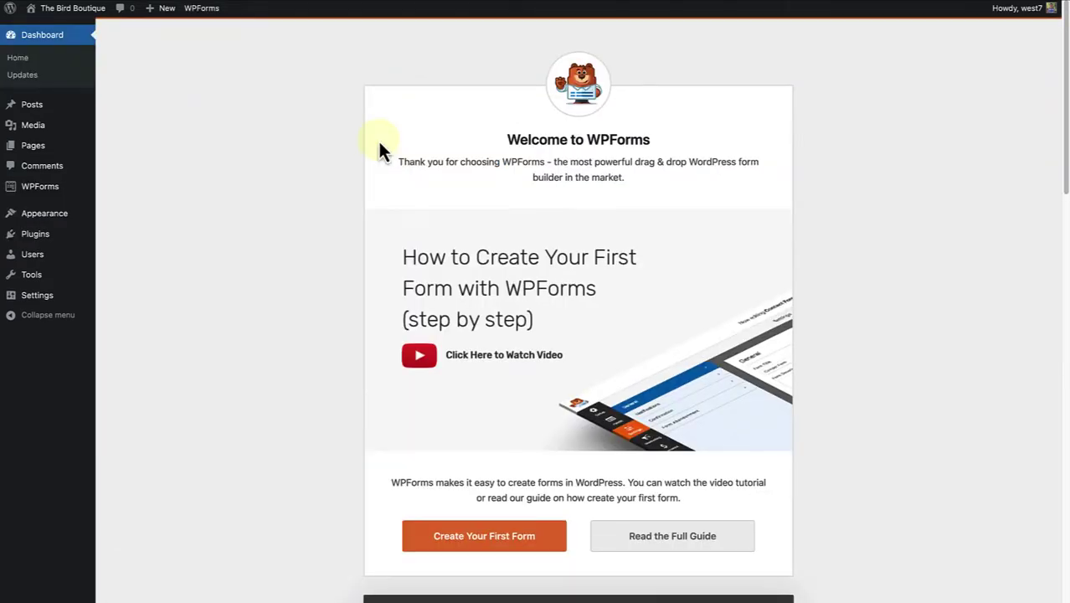
{"action": "scroll", "coordinate": [380, 150], "scroll_direction": "down", "scroll_amount": 4}
{"action": "left_click", "coordinate": [490, 235]}
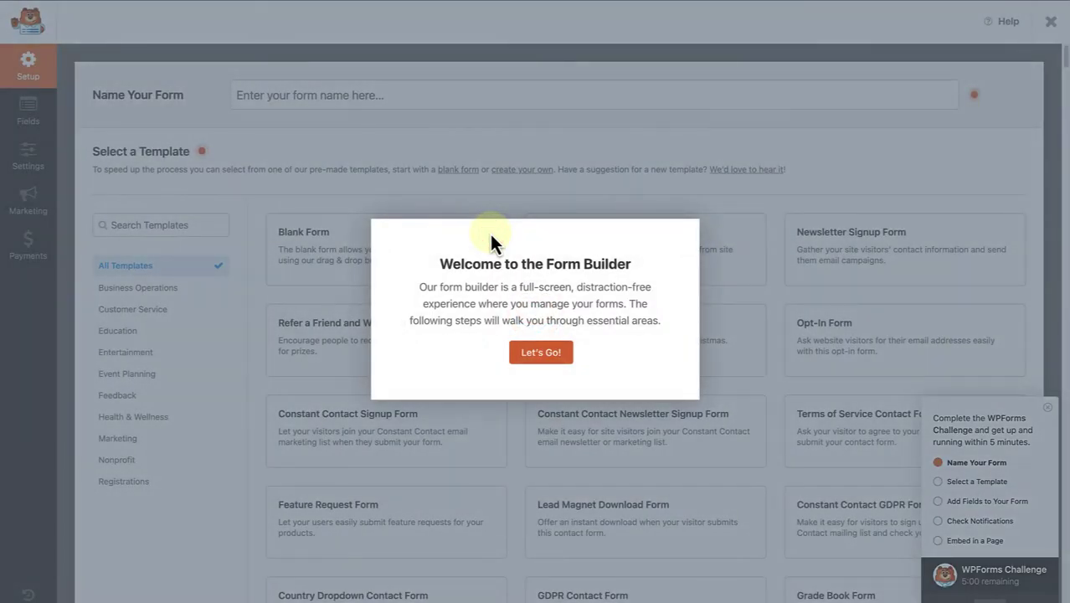
{"action": "left_click", "coordinate": [542, 355]}
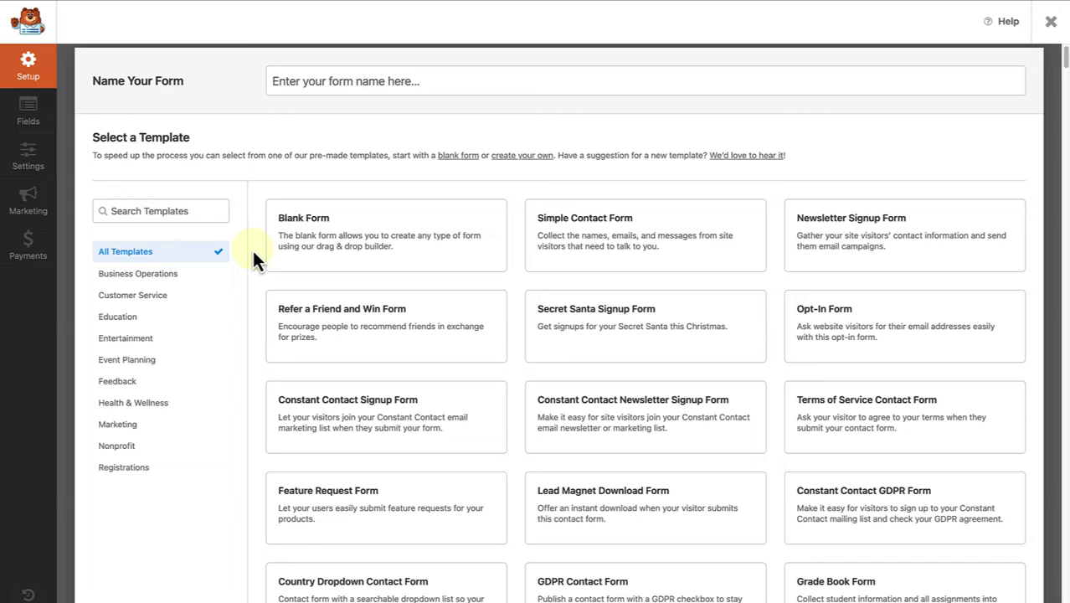
Create a new form from the Blank Form template.
{"action": "scroll", "coordinate": [253, 259], "scroll_direction": "down", "scroll_amount": 1}
{"action": "scroll", "coordinate": [253, 250], "scroll_direction": "down", "scroll_amount": 1}
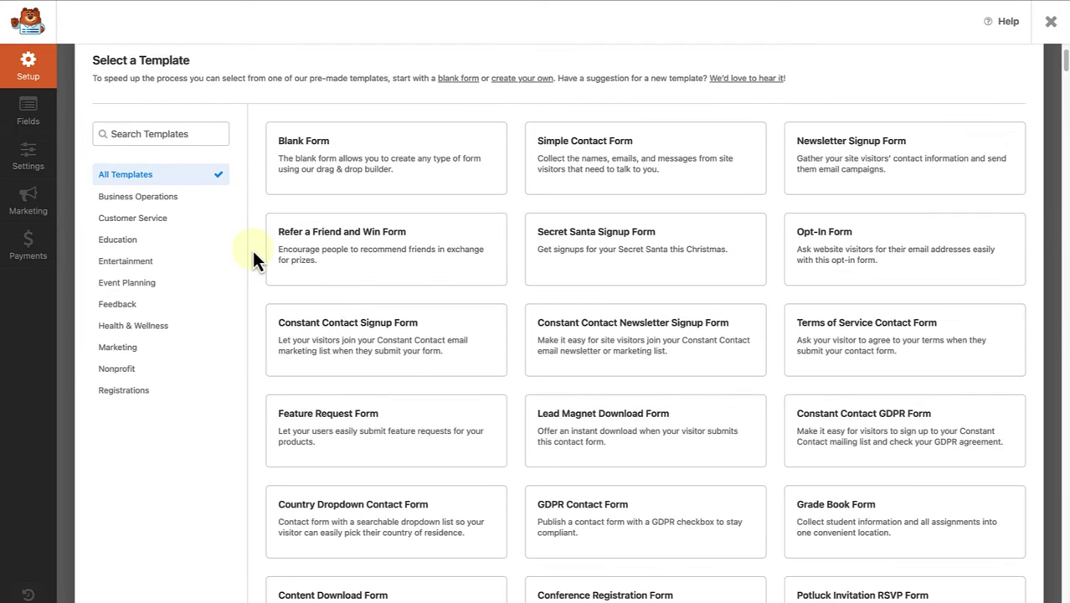
{"action": "scroll", "coordinate": [254, 253], "scroll_direction": "down", "scroll_amount": 1}
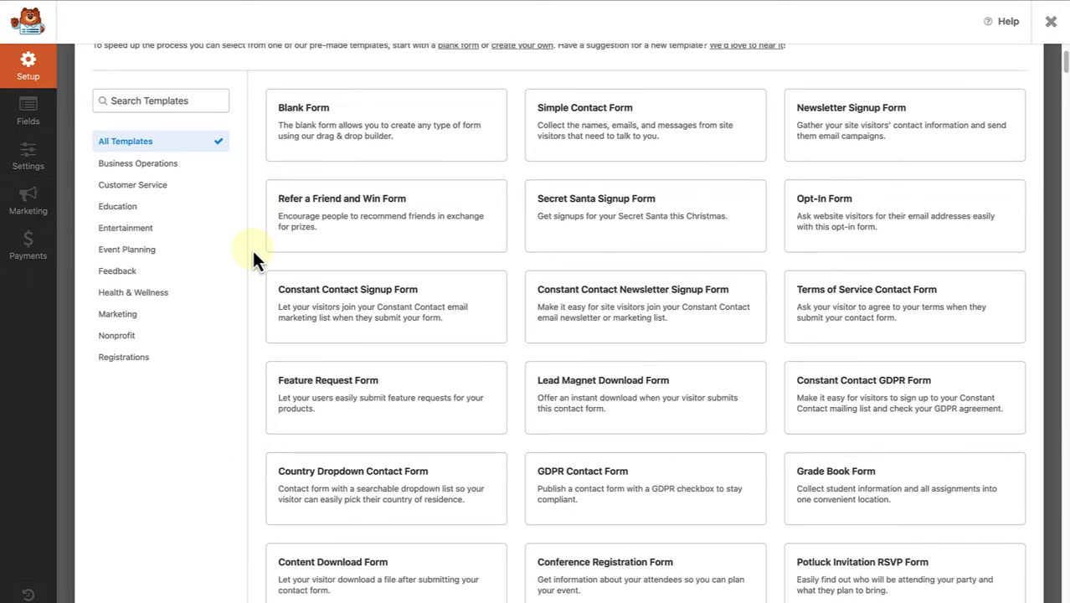
{"action": "scroll", "coordinate": [253, 250], "scroll_direction": "down", "scroll_amount": 1}
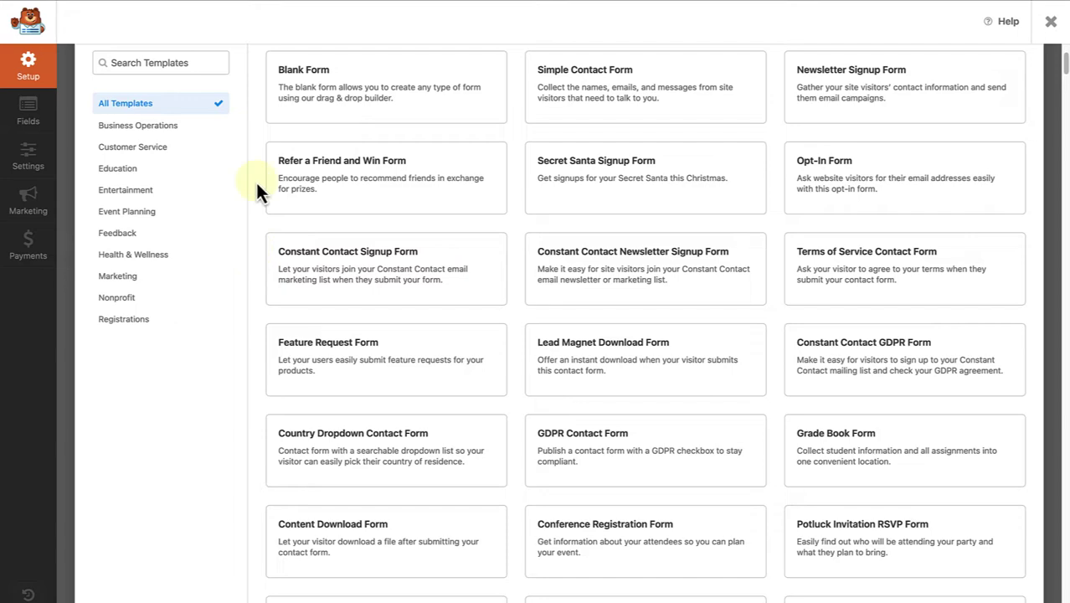
{"action": "mouse_move", "coordinate": [333, 114]}
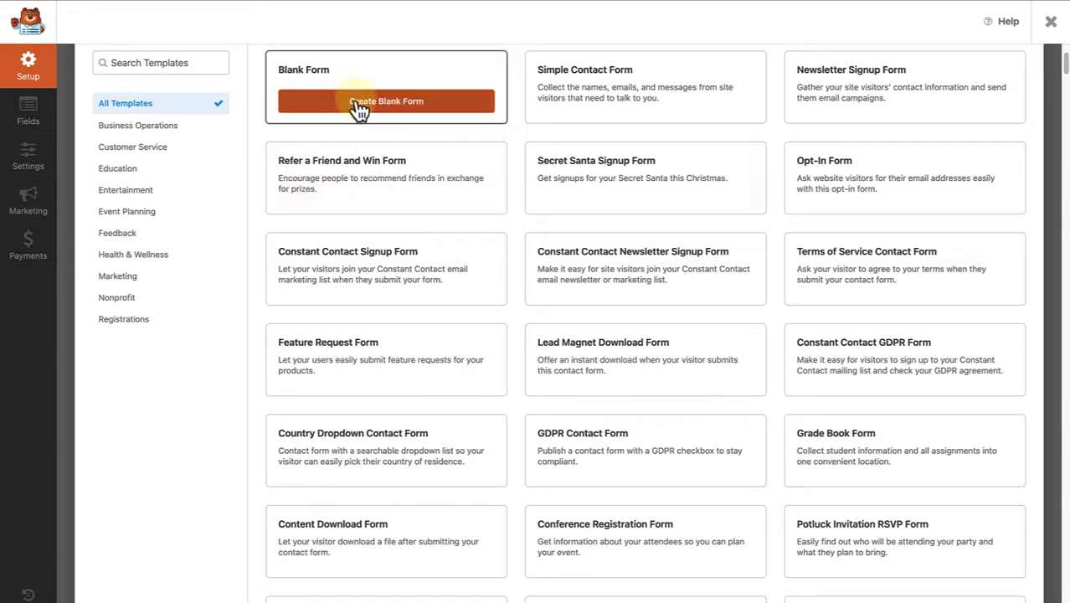
{"action": "left_click", "coordinate": [357, 102]}
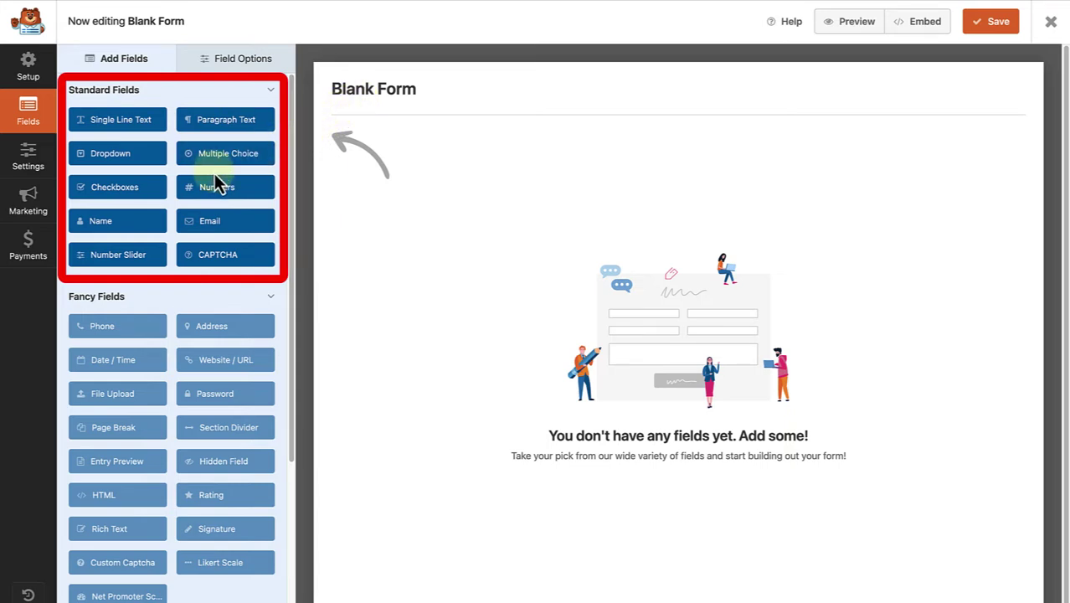
Add Name, Email and Dropdown fields to the blank form.
{"action": "left_click", "coordinate": [100, 221]}
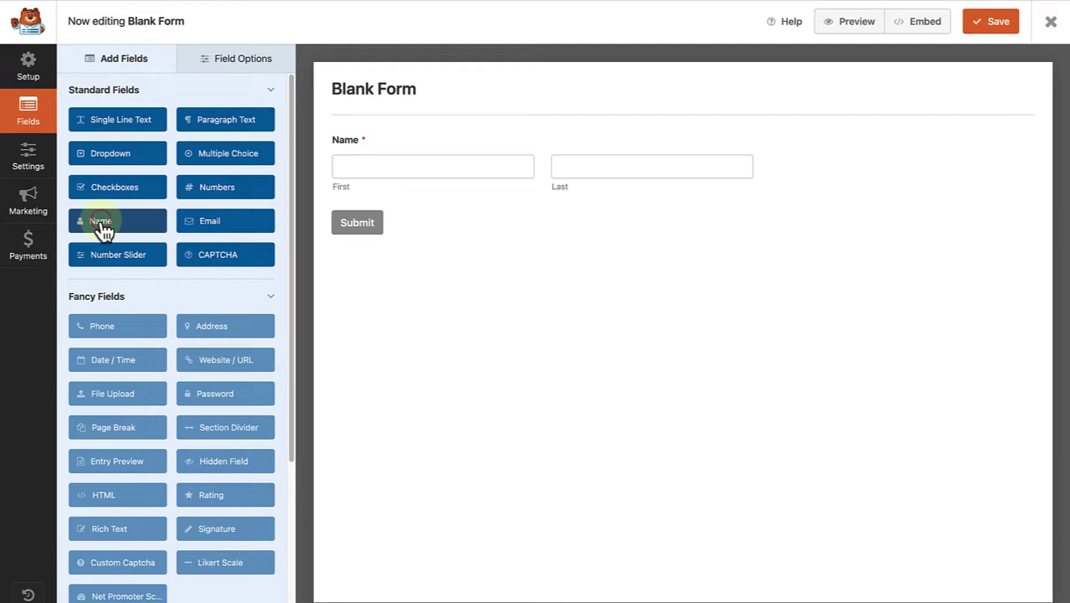
{"action": "left_click", "coordinate": [216, 222]}
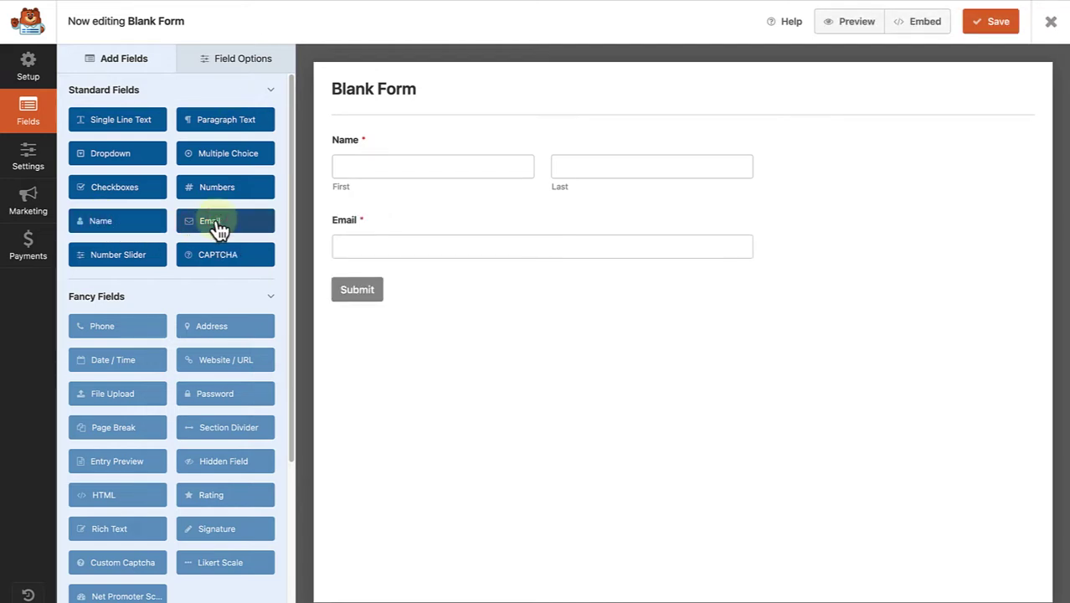
{"action": "left_click", "coordinate": [115, 164]}
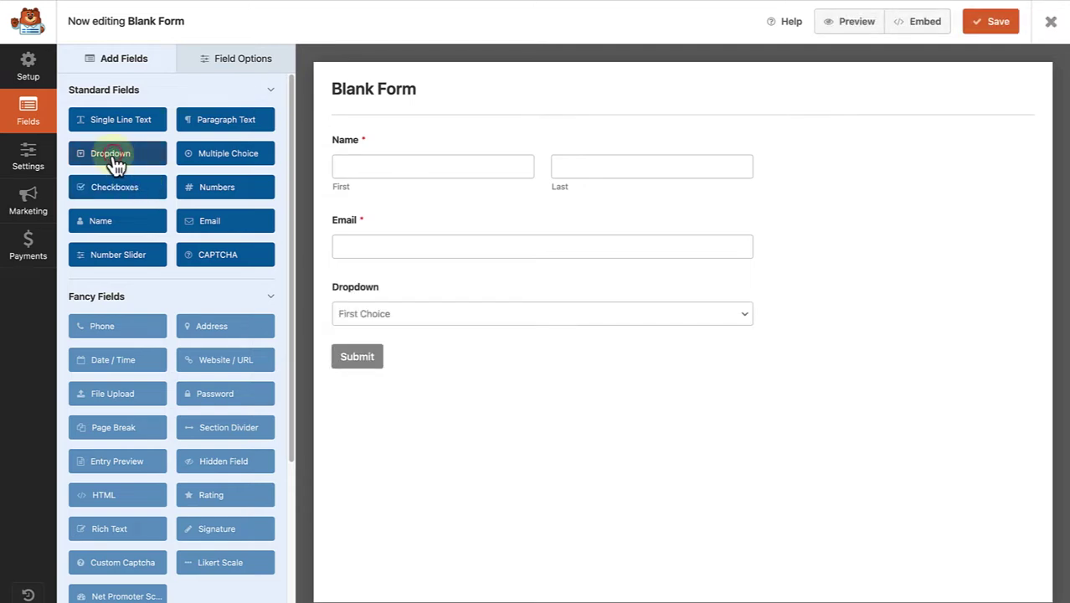
Label the dropdown 'Topic' with choices Demo, Get Inspired and Pricing.
{"action": "left_click", "coordinate": [360, 314]}
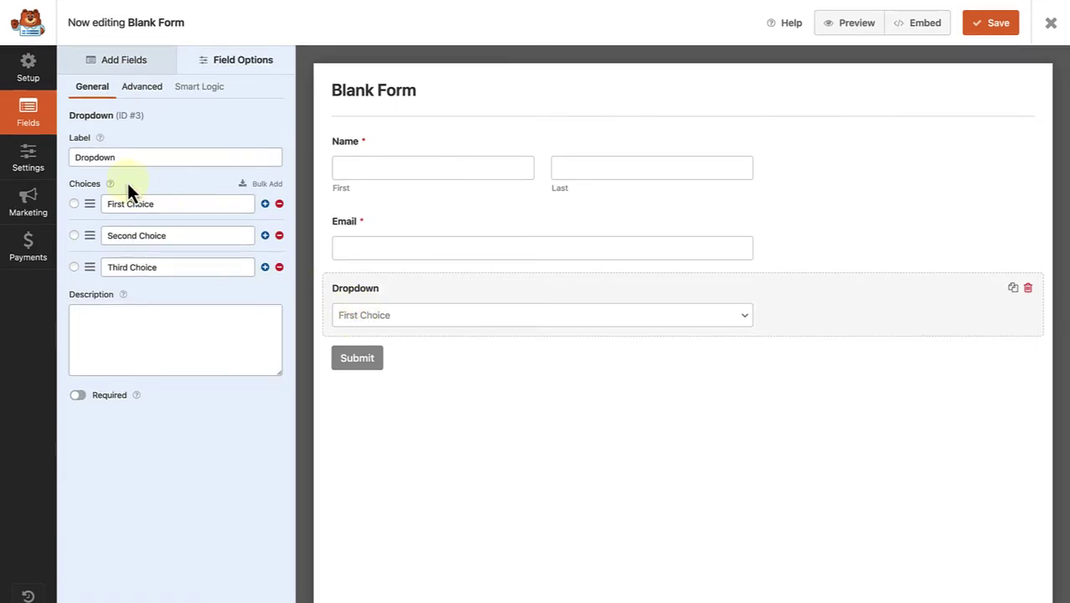
{"action": "left_click_drag", "start_coordinate": [115, 159], "coordinate": [59, 163]}
{"action": "type", "text": "Topic"}
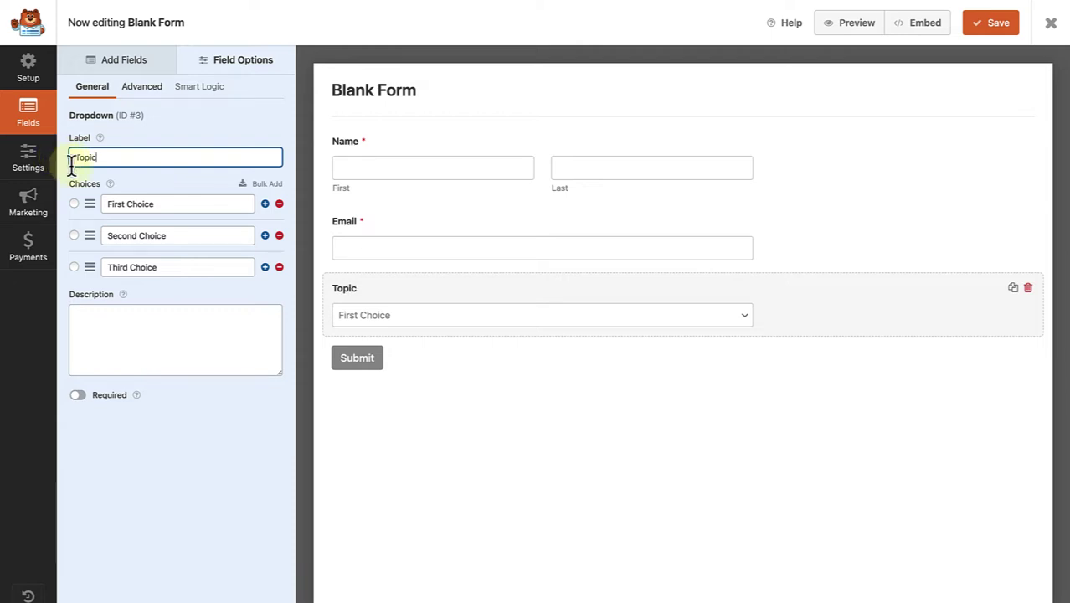
{"action": "left_click_drag", "start_coordinate": [159, 206], "coordinate": [108, 204]}
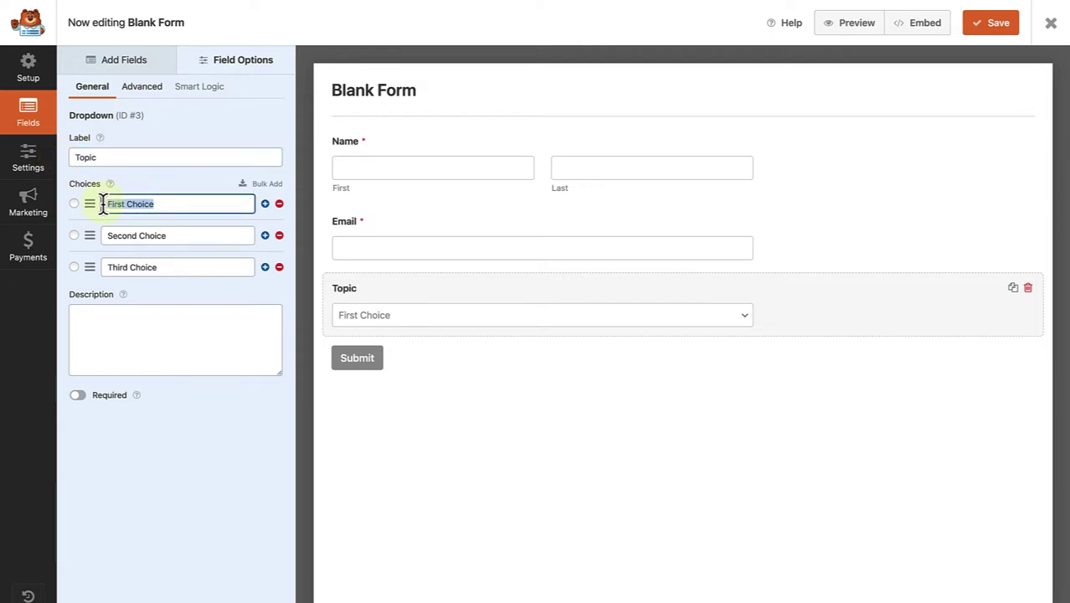
{"action": "type", "text": "Demo"}
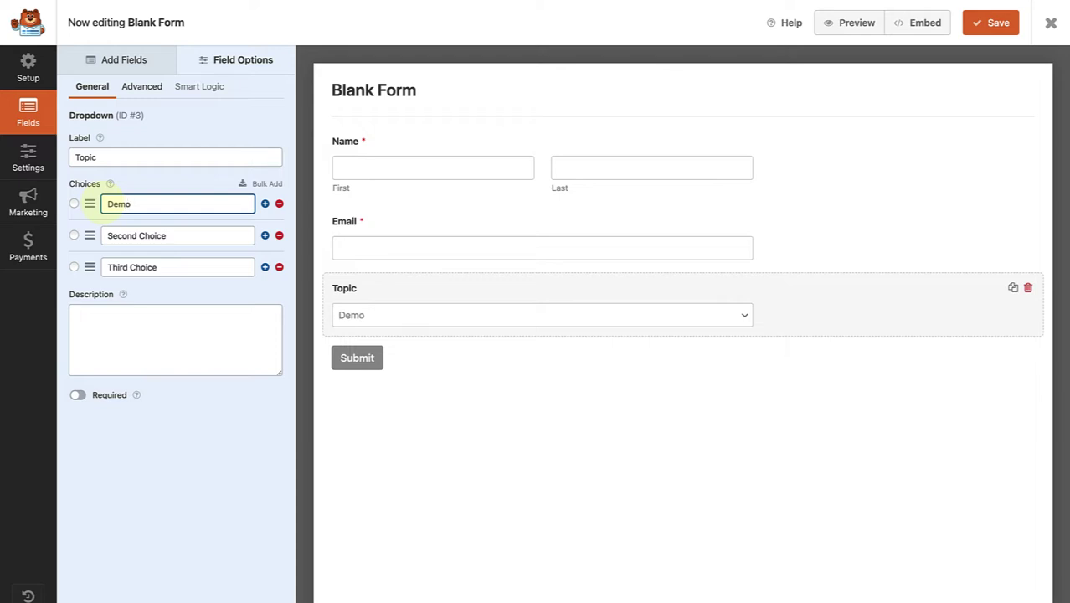
{"action": "left_click_drag", "start_coordinate": [174, 236], "coordinate": [102, 236]}
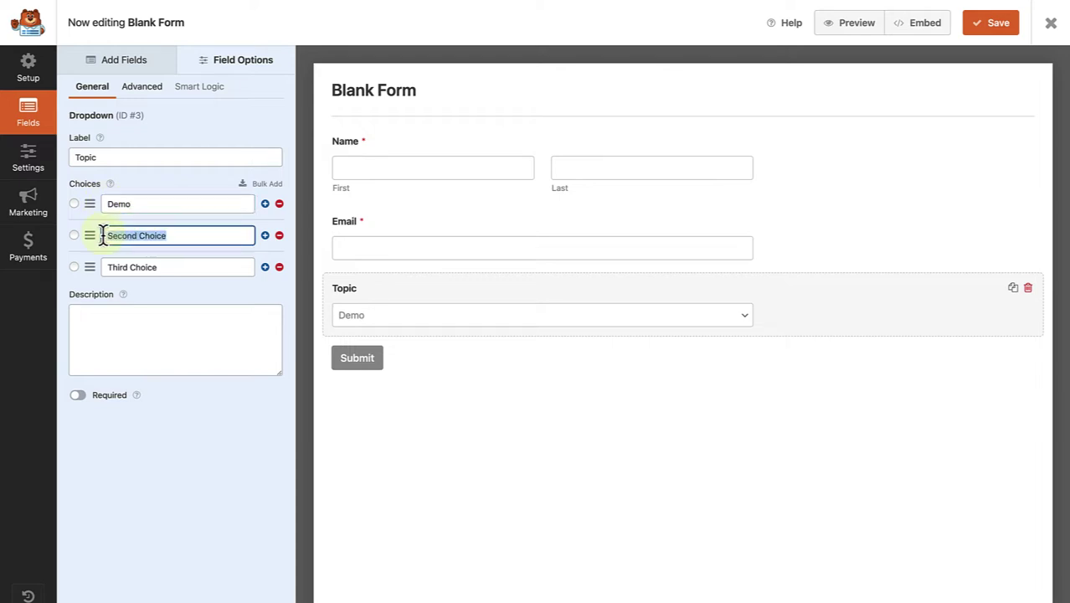
{"action": "type", "text": "Get "}
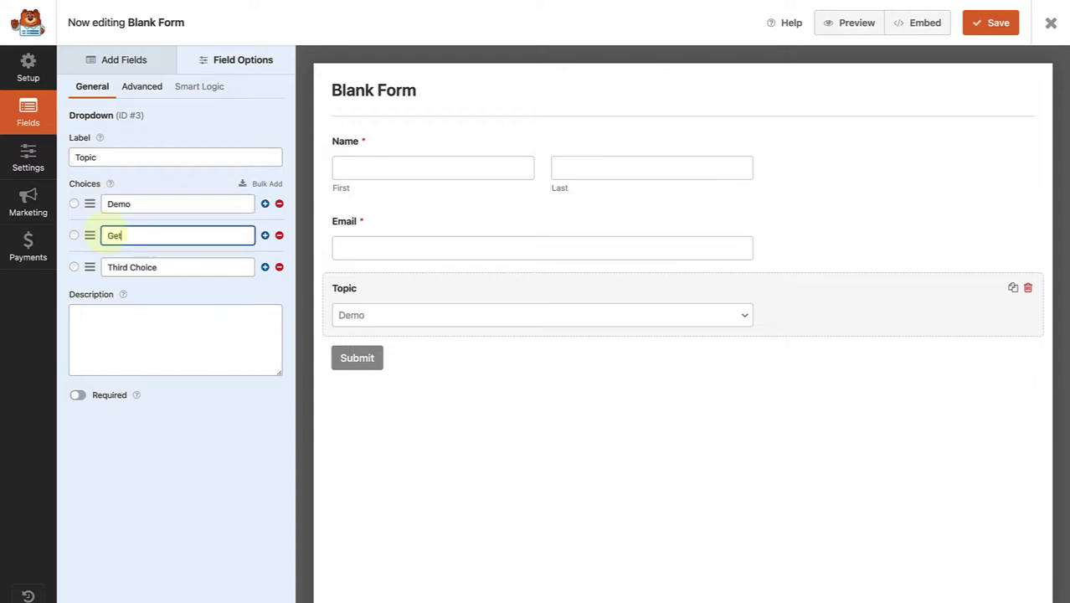
{"action": "type", "text": "Inspired"}
{"action": "left_click_drag", "start_coordinate": [171, 268], "coordinate": [108, 267]}
{"action": "type", "text": "Pricing"}
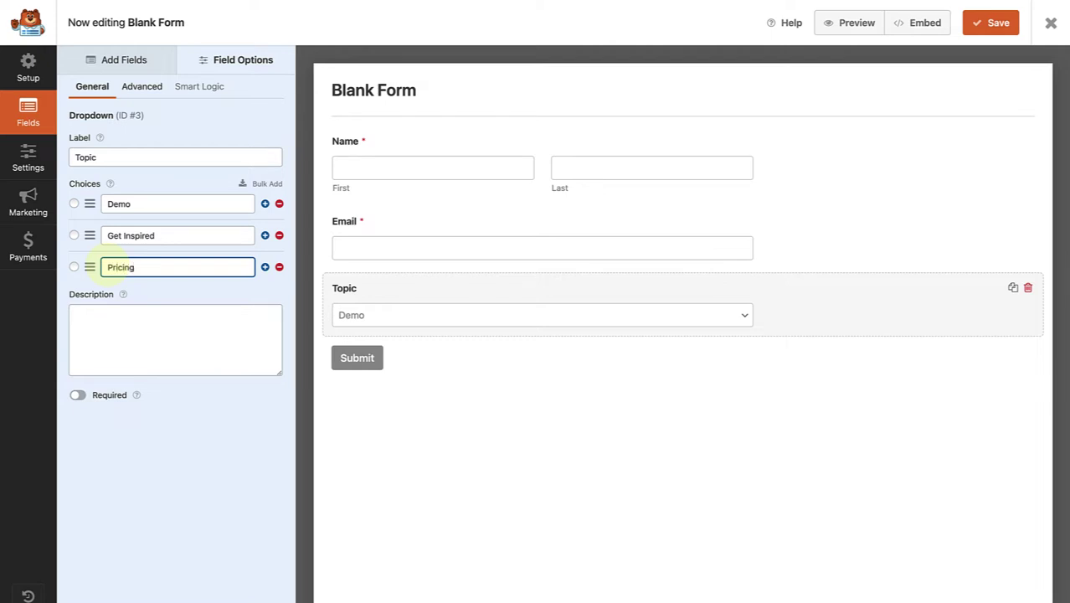
{"action": "left_click", "coordinate": [400, 395]}
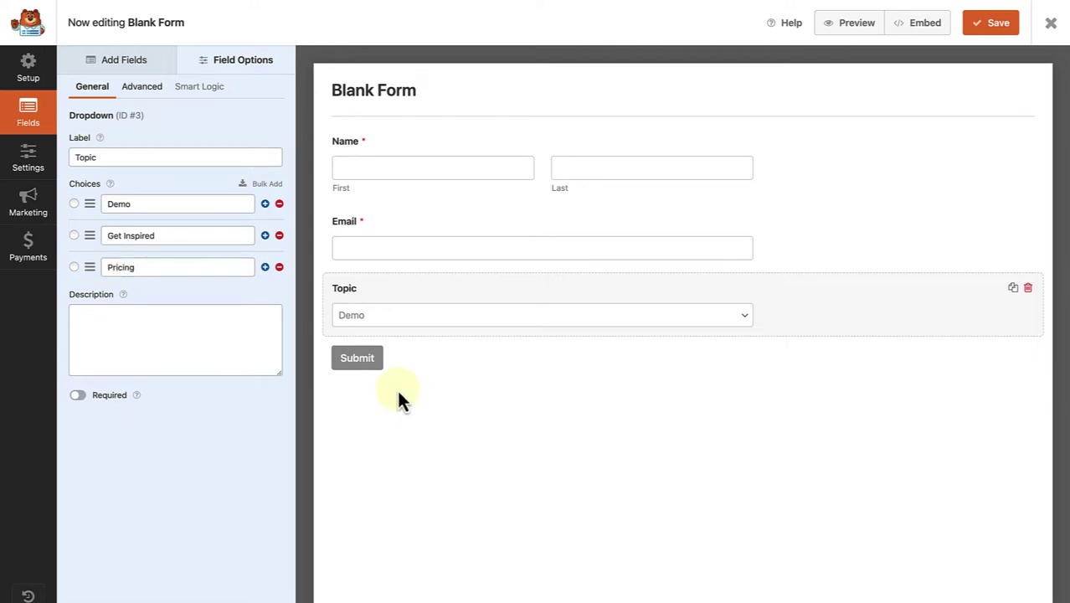
Add a Paragraph Text field labelled 'Comment or Message' below Topic.
{"action": "left_click", "coordinate": [130, 62]}
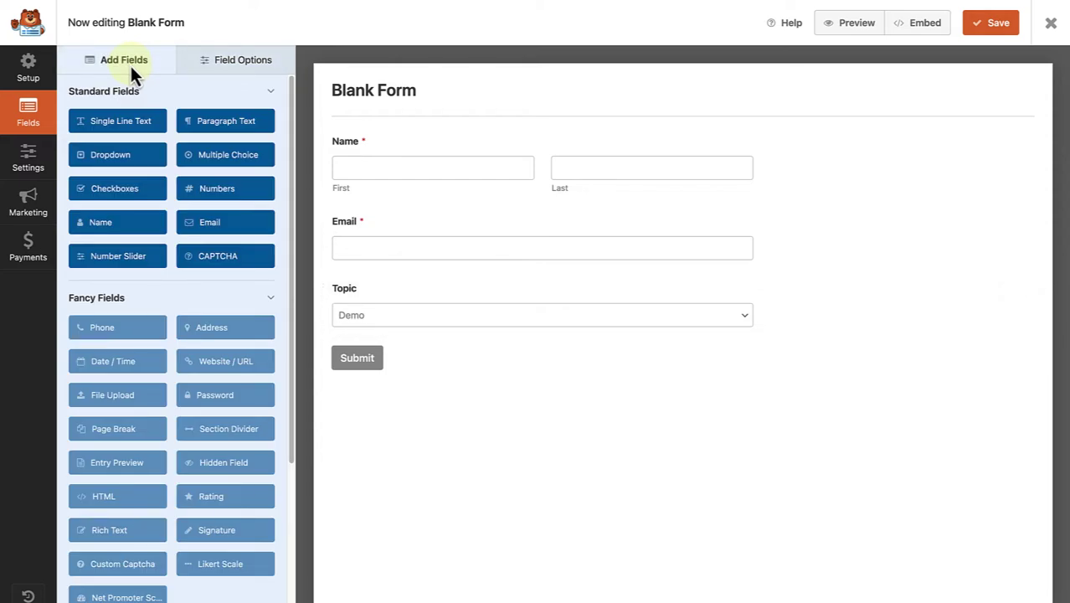
{"action": "left_click", "coordinate": [220, 128]}
{"action": "left_click", "coordinate": [375, 368]}
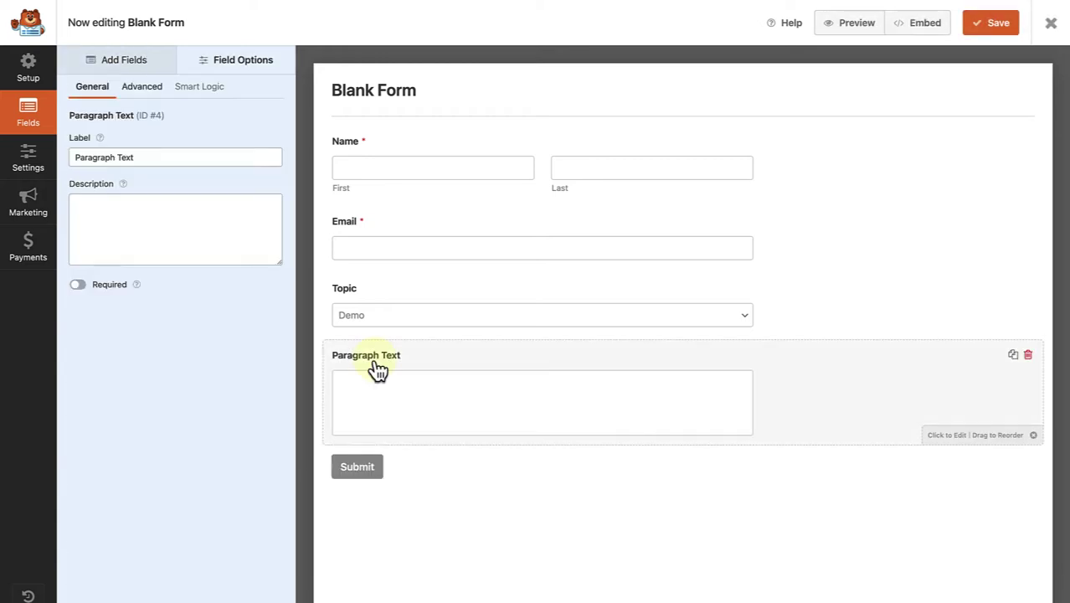
{"action": "left_click_drag", "start_coordinate": [144, 158], "coordinate": [55, 163]}
{"action": "type", "text": "Comment or"}
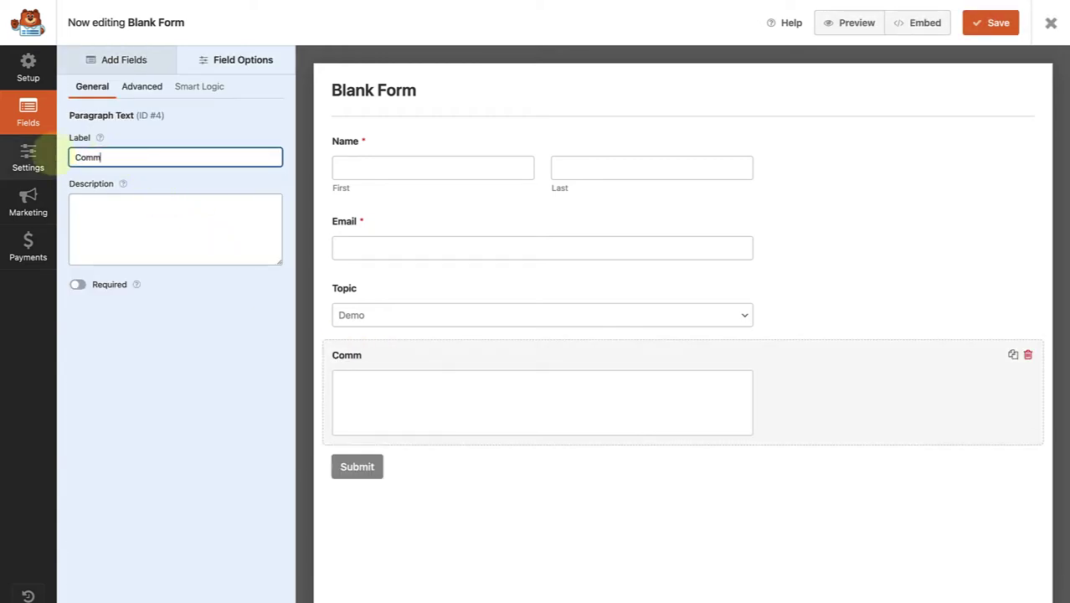
{"action": "type", "text": " Message"}
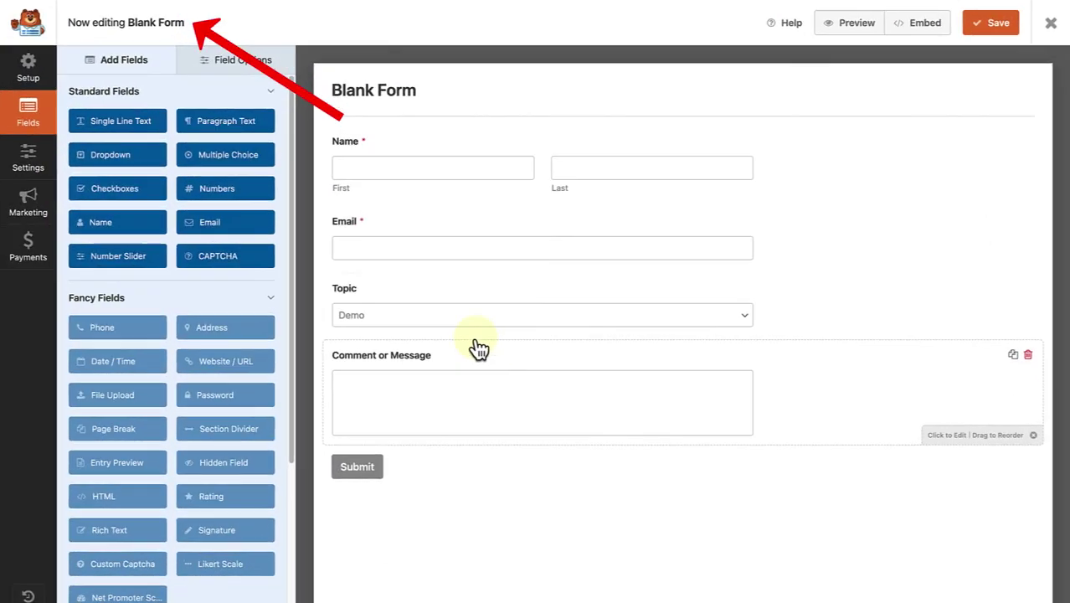
Rename the form from Blank Form to 'Contact Form', save it and close the builder.
{"action": "left_click", "coordinate": [172, 30]}
{"action": "left_click_drag", "start_coordinate": [385, 160], "coordinate": [327, 163]}
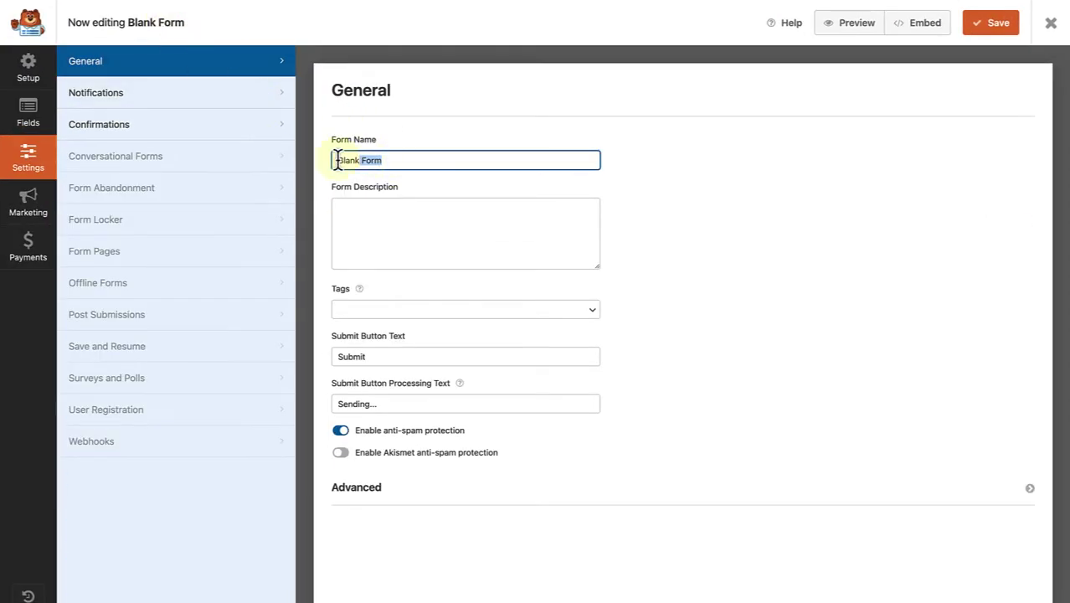
{"action": "type", "text": "Conta"}
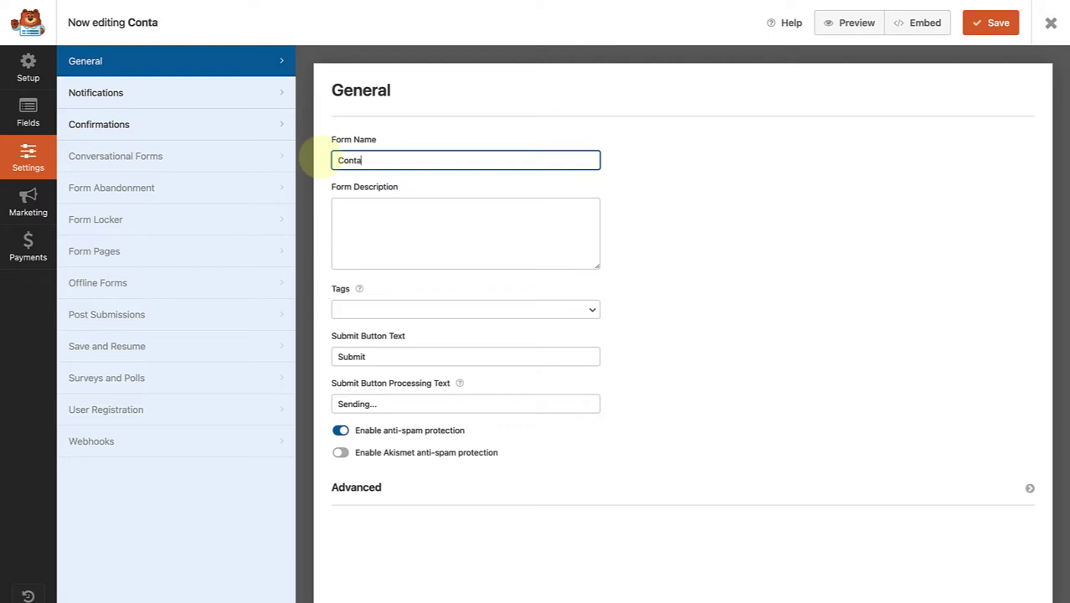
{"action": "type", "text": "ct Form"}
{"action": "left_click", "coordinate": [998, 27]}
{"action": "left_click", "coordinate": [1051, 23]}
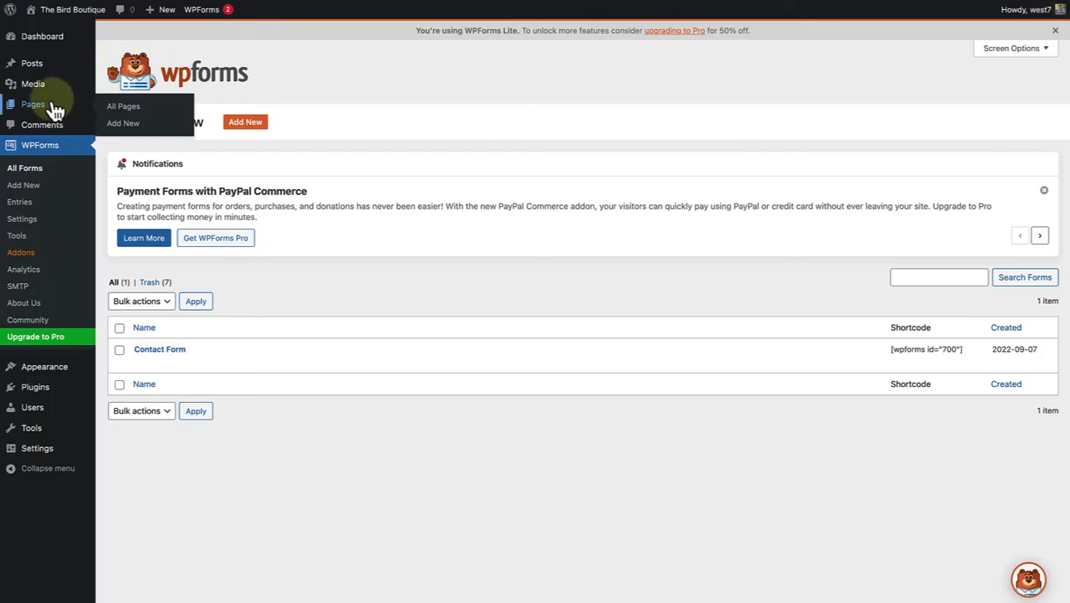
On the Contact Form page, insert a WPForms block showing 'Contact Form' in the empty paragraph.
{"action": "left_click", "coordinate": [52, 107]}
{"action": "left_click", "coordinate": [141, 201]}
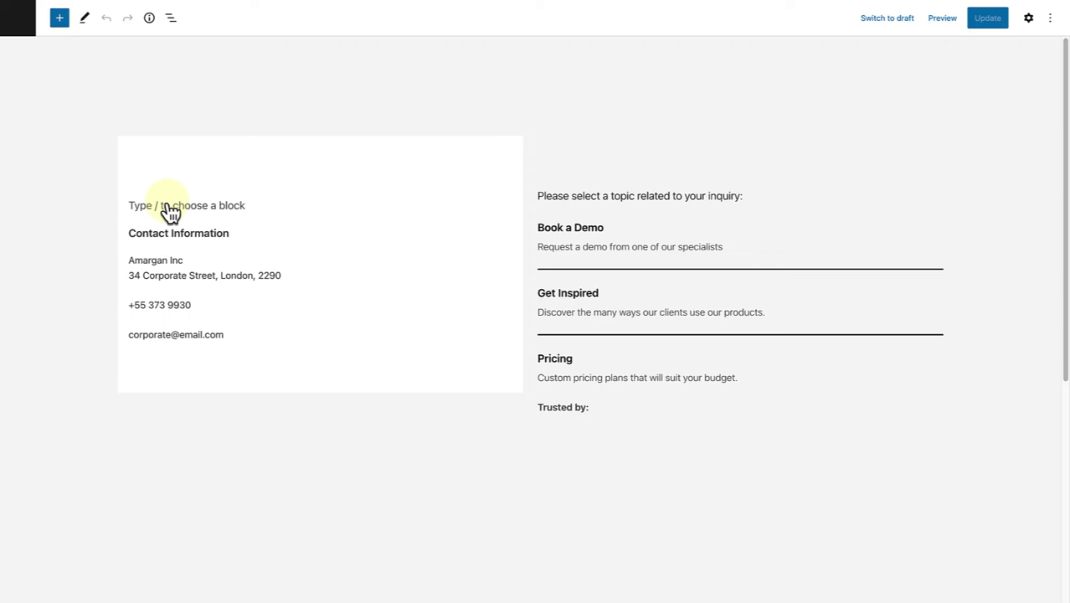
{"action": "left_click", "coordinate": [138, 203]}
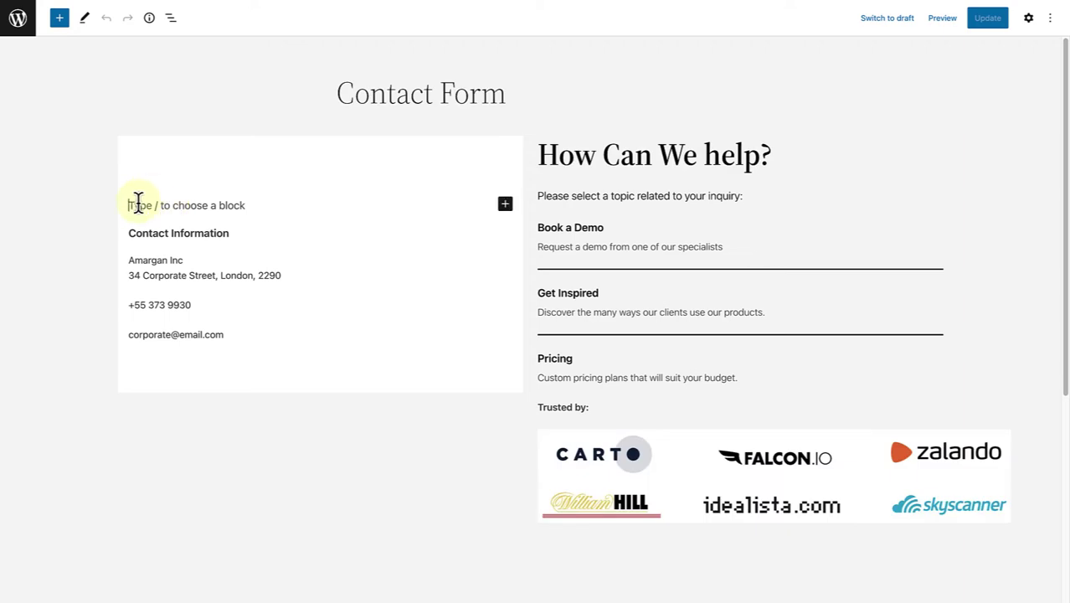
{"action": "type", "text": "/forms"}
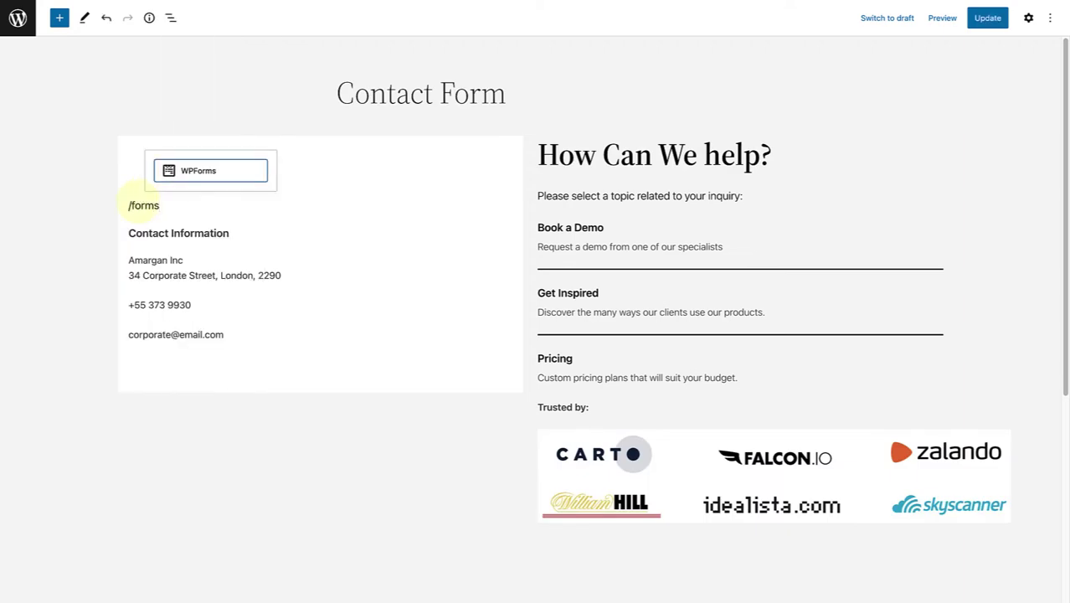
{"action": "left_click", "coordinate": [183, 174]}
{"action": "left_click", "coordinate": [229, 249]}
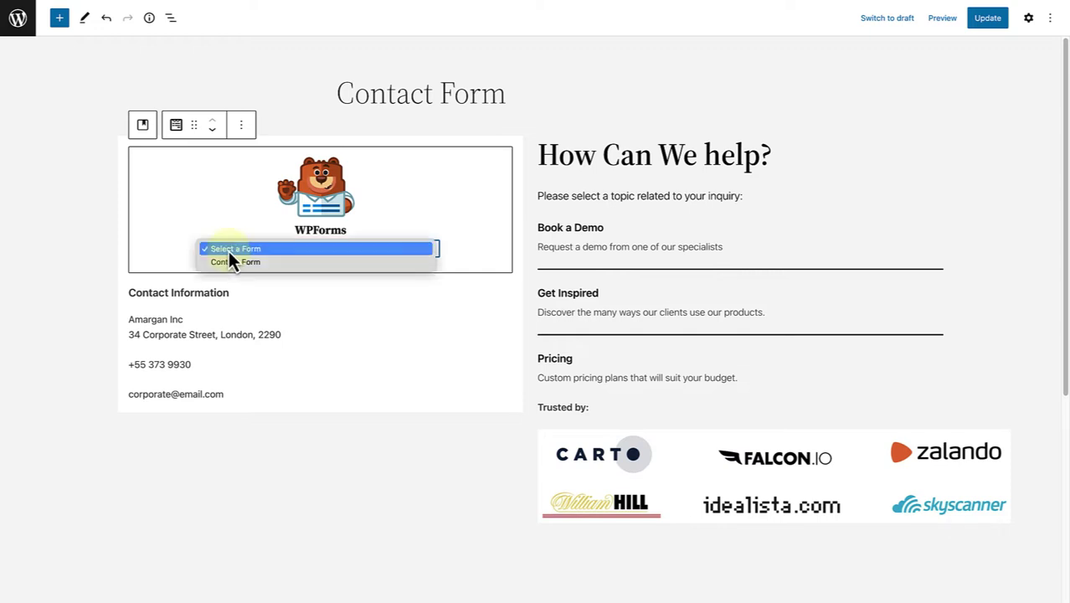
{"action": "left_click", "coordinate": [230, 260]}
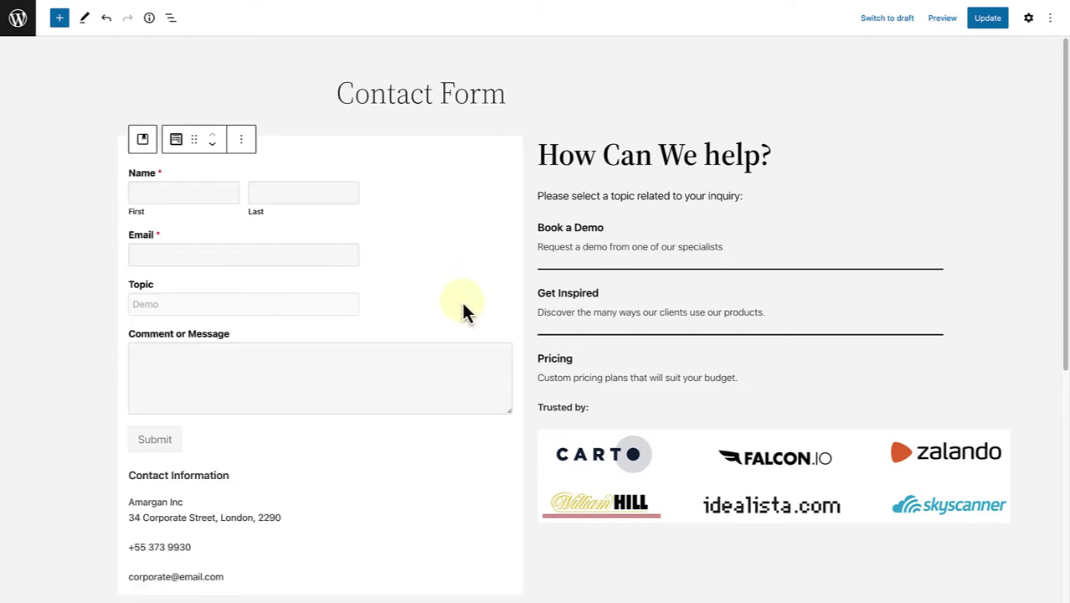
{"action": "scroll", "coordinate": [462, 298], "scroll_direction": "down", "scroll_amount": 1}
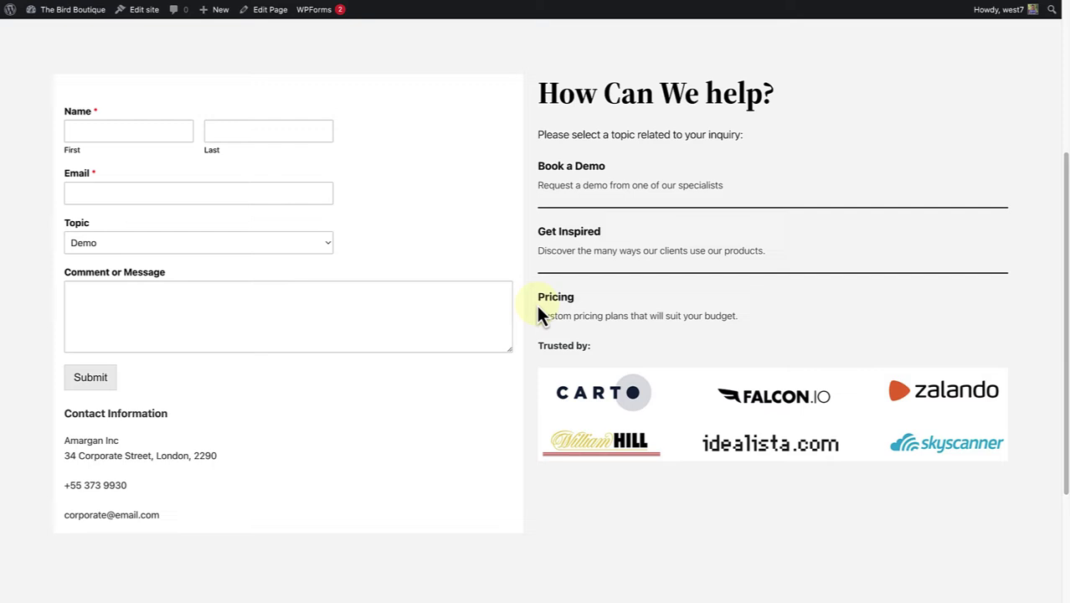
{"action": "left_click", "coordinate": [327, 245]}
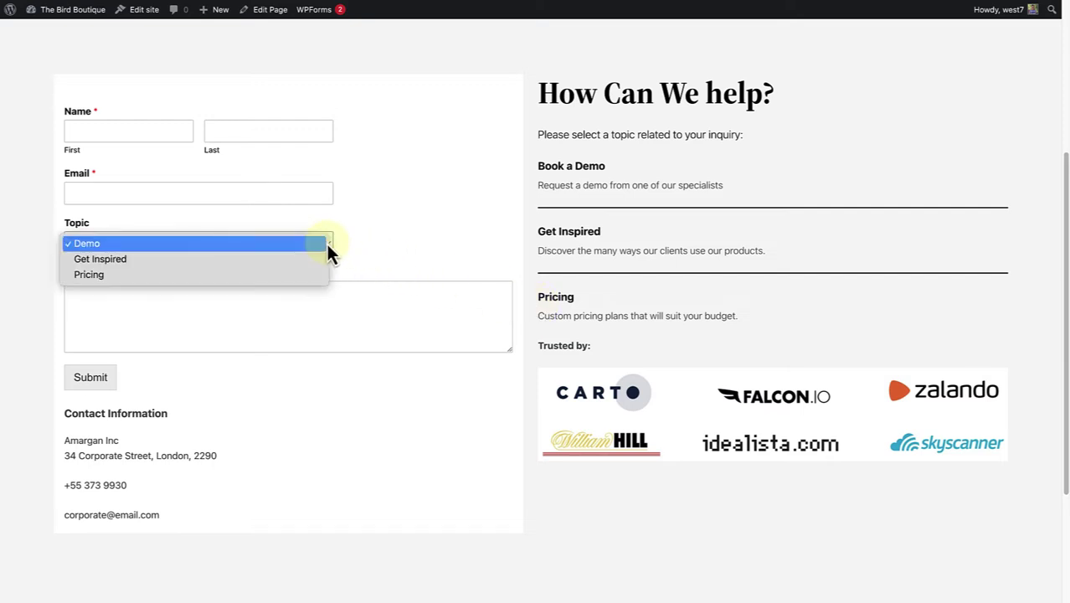
{"action": "left_click", "coordinate": [376, 241]}
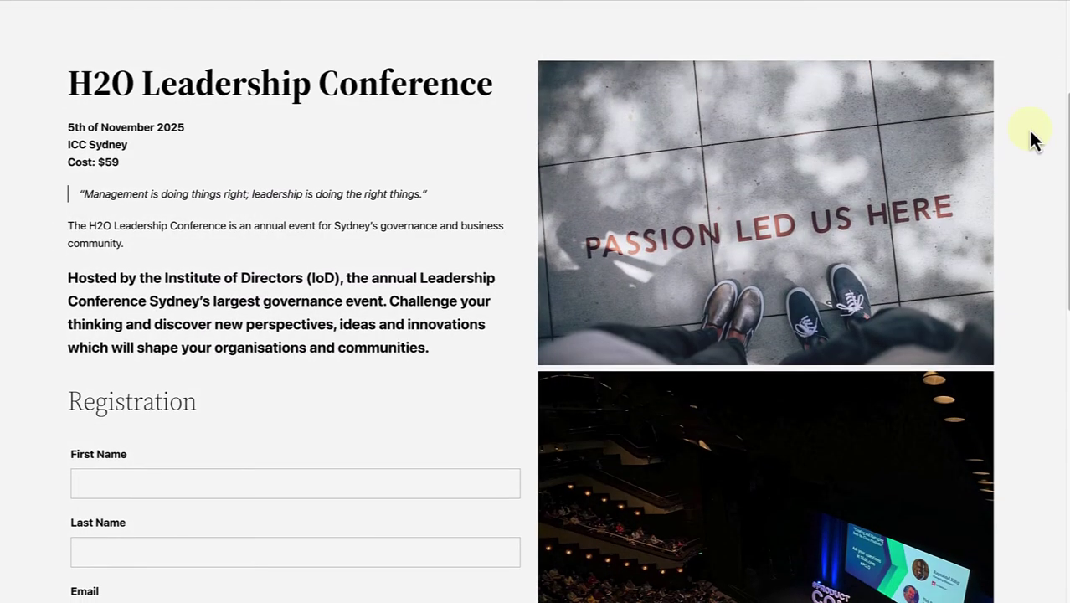
Scroll through the H2O Leadership Conference registration page.
{"action": "scroll", "coordinate": [1033, 138], "scroll_direction": "down", "scroll_amount": 3}
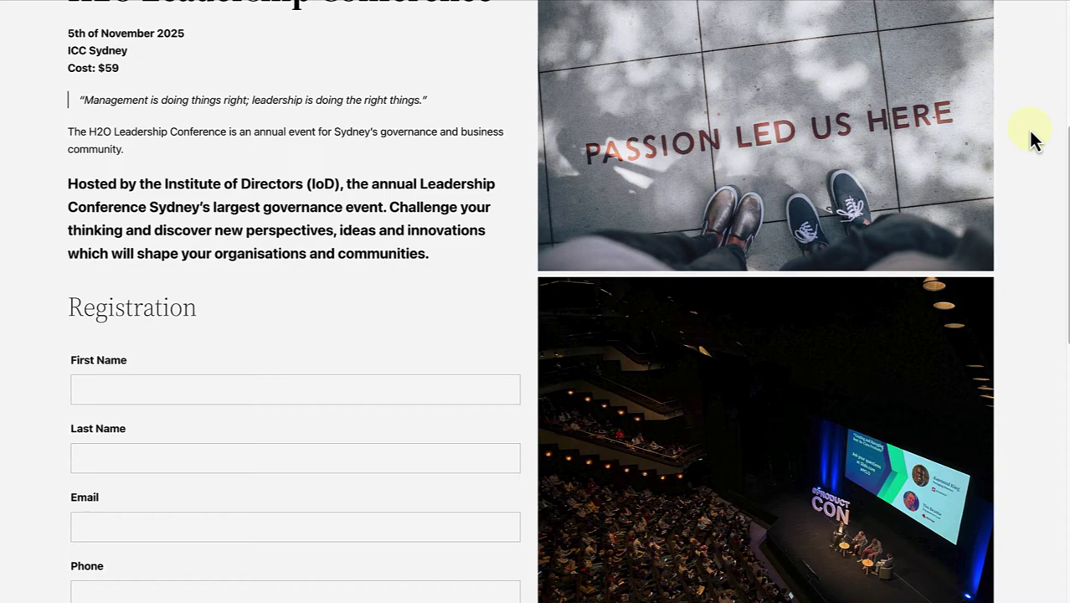
{"action": "scroll", "coordinate": [1033, 138], "scroll_direction": "down", "scroll_amount": 3}
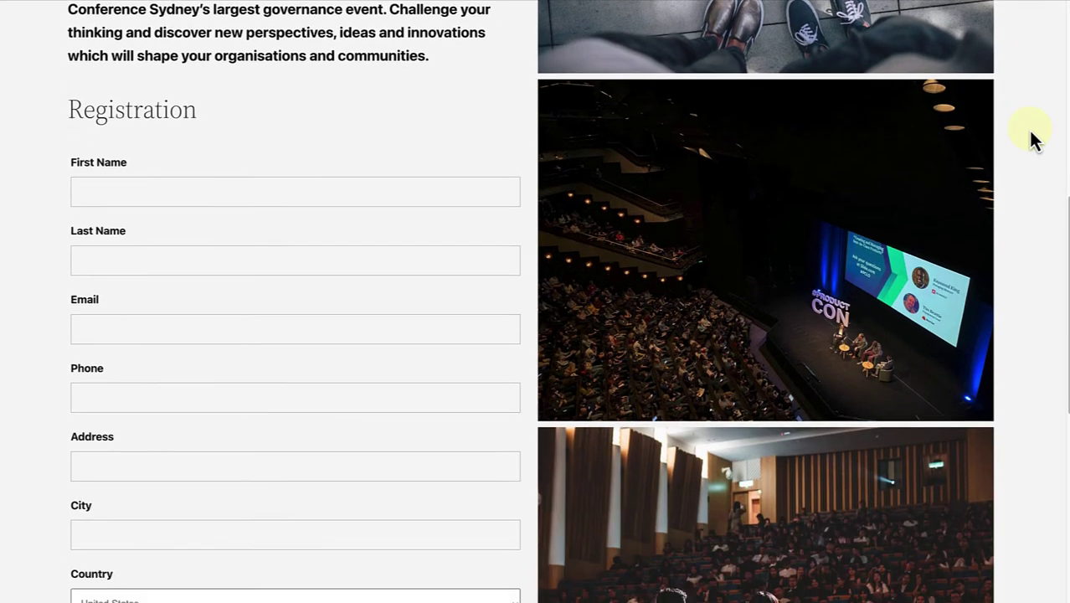
{"action": "scroll", "coordinate": [1033, 138], "scroll_direction": "down", "scroll_amount": 3}
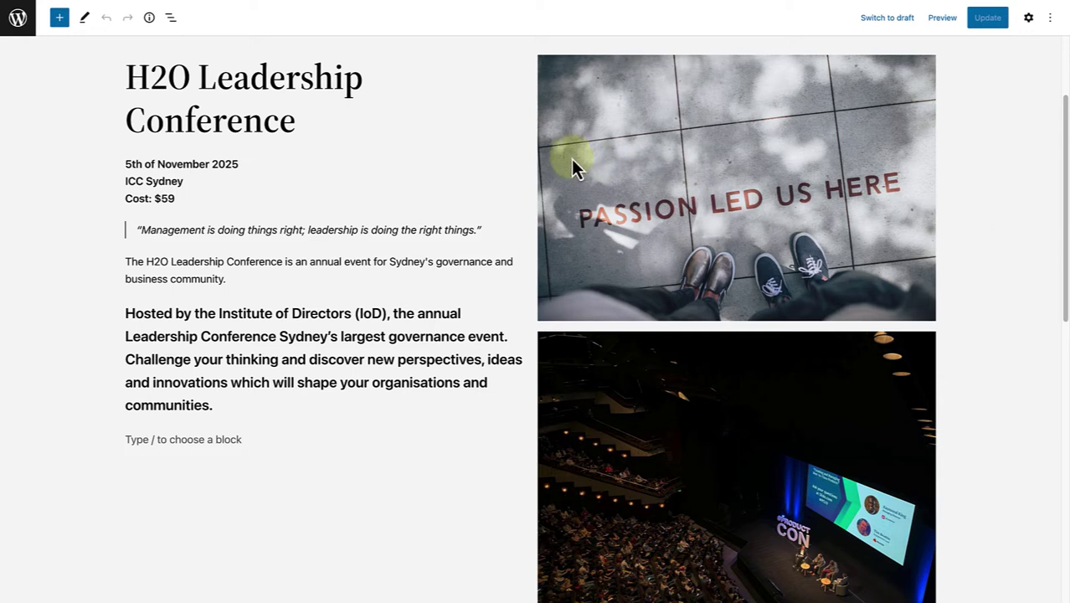
Search plugins for 'for', then install and activate Ninja Forms.
{"action": "left_click", "coordinate": [18, 30]}
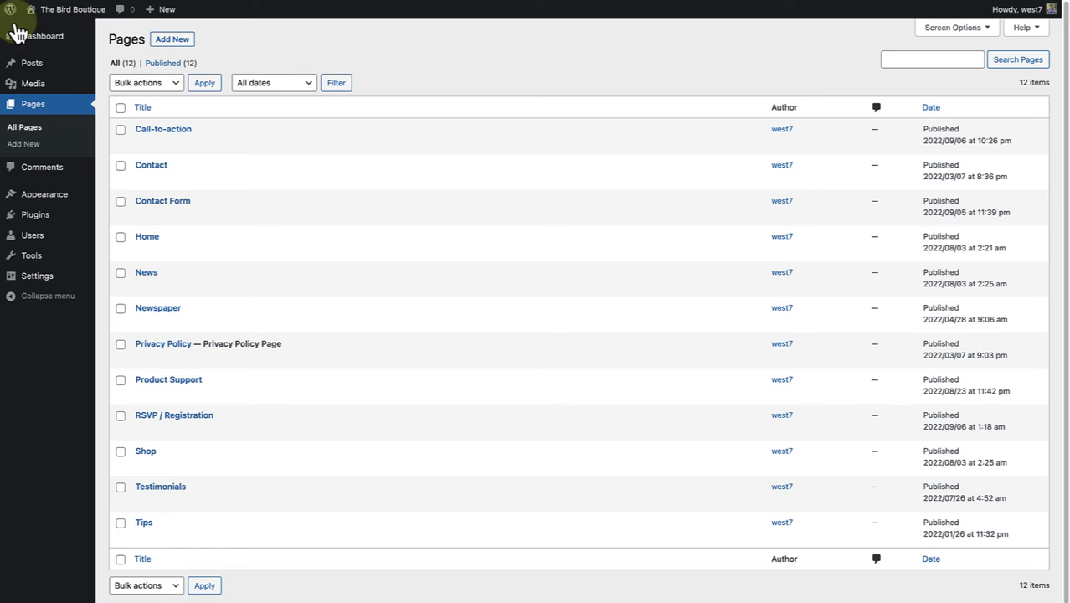
{"action": "left_click", "coordinate": [34, 216]}
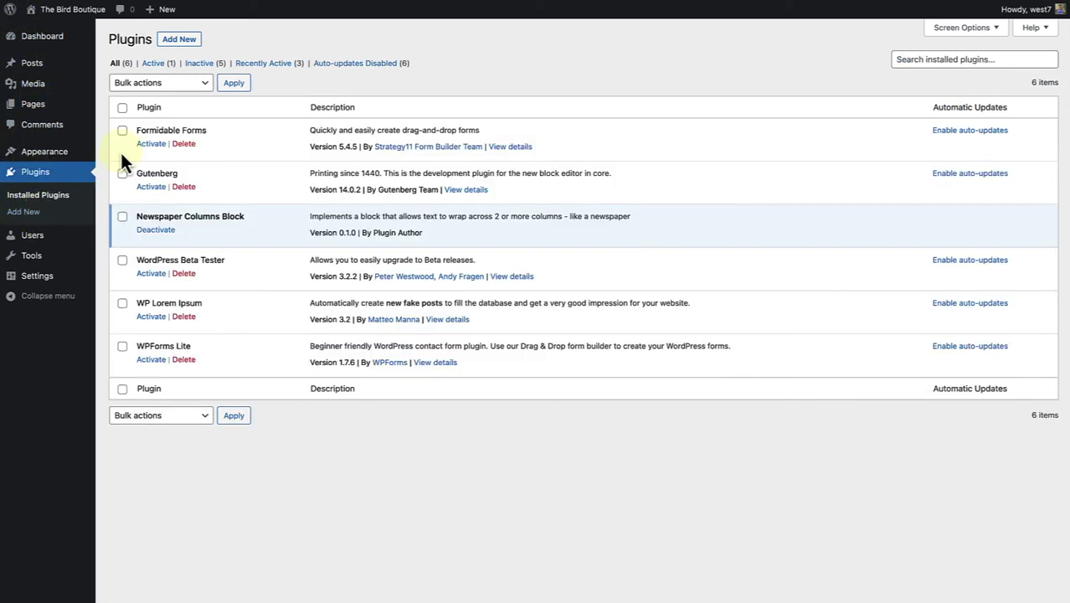
{"action": "left_click", "coordinate": [181, 42]}
{"action": "left_click", "coordinate": [894, 75]}
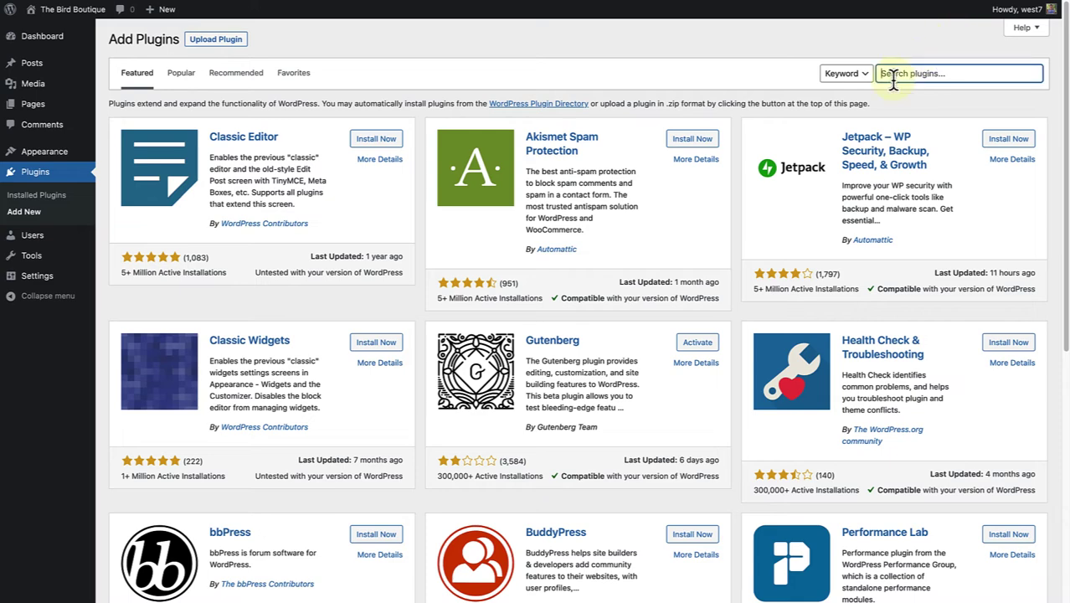
{"action": "type", "text": "forms"}
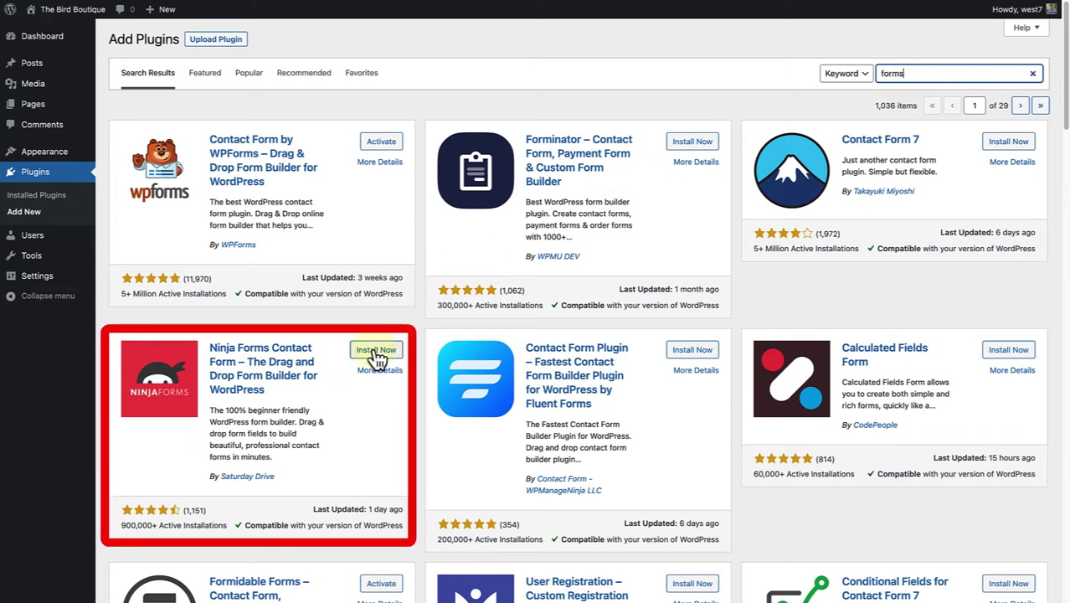
{"action": "left_click", "coordinate": [370, 350]}
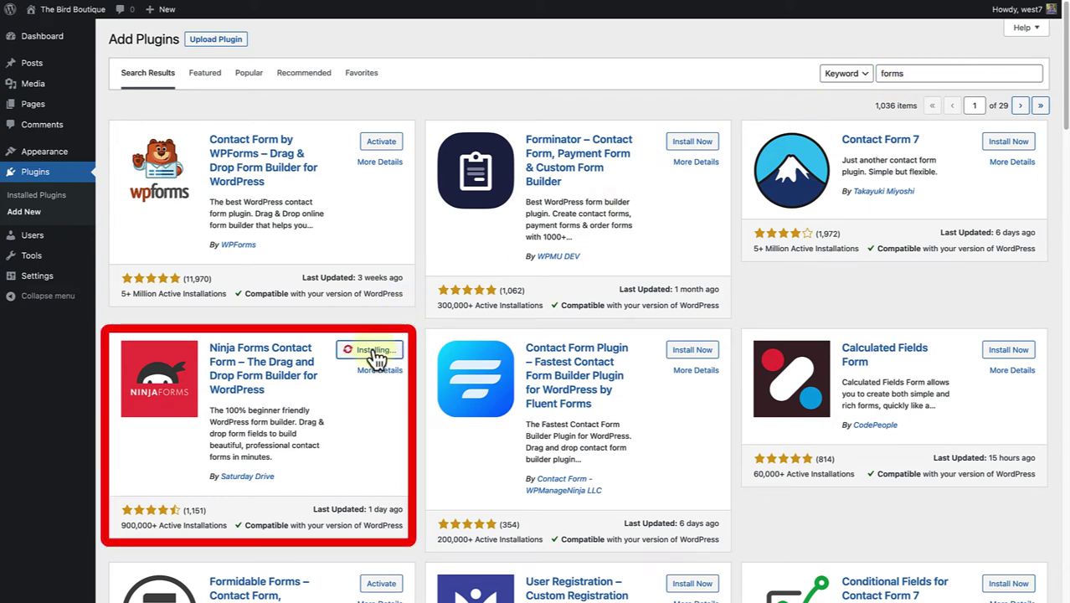
{"action": "left_click", "coordinate": [371, 351]}
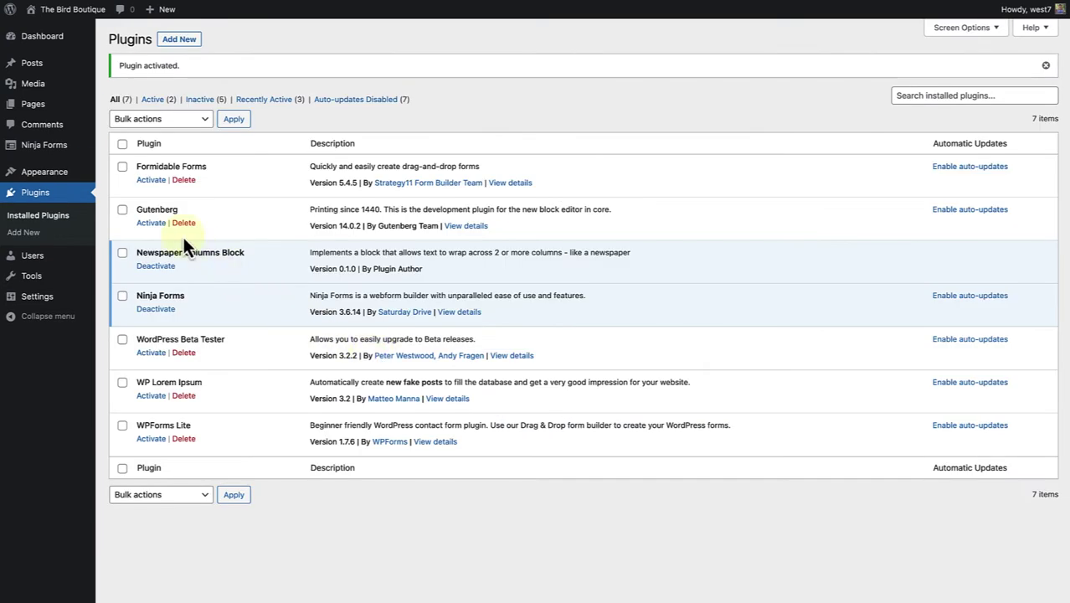
{"action": "mouse_move", "coordinate": [33, 151]}
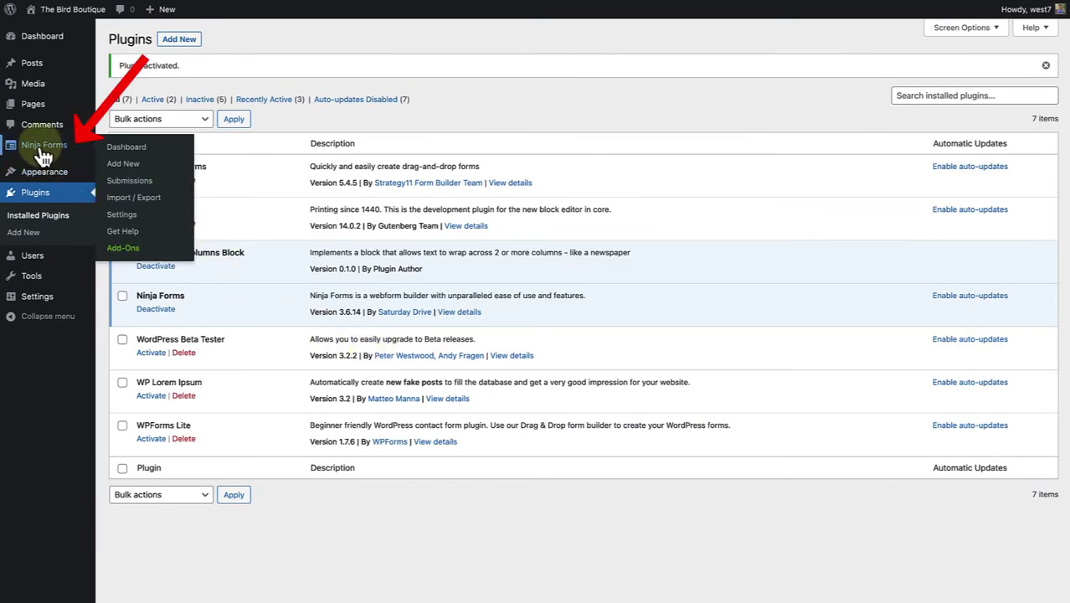
Start a new Ninja Forms form from the blank template.
{"action": "left_click", "coordinate": [42, 149]}
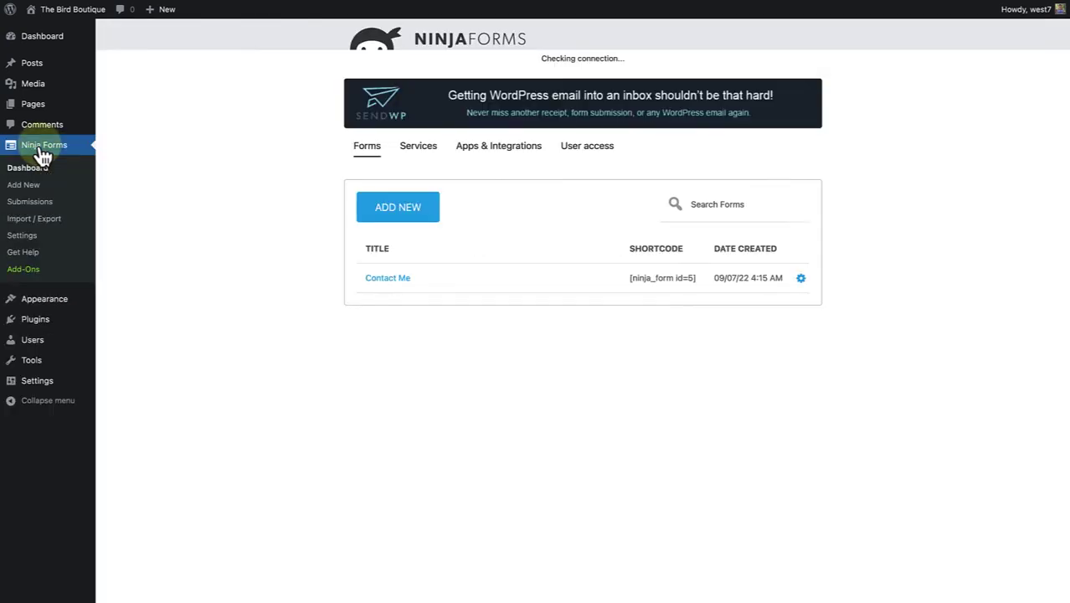
{"action": "left_click", "coordinate": [401, 192]}
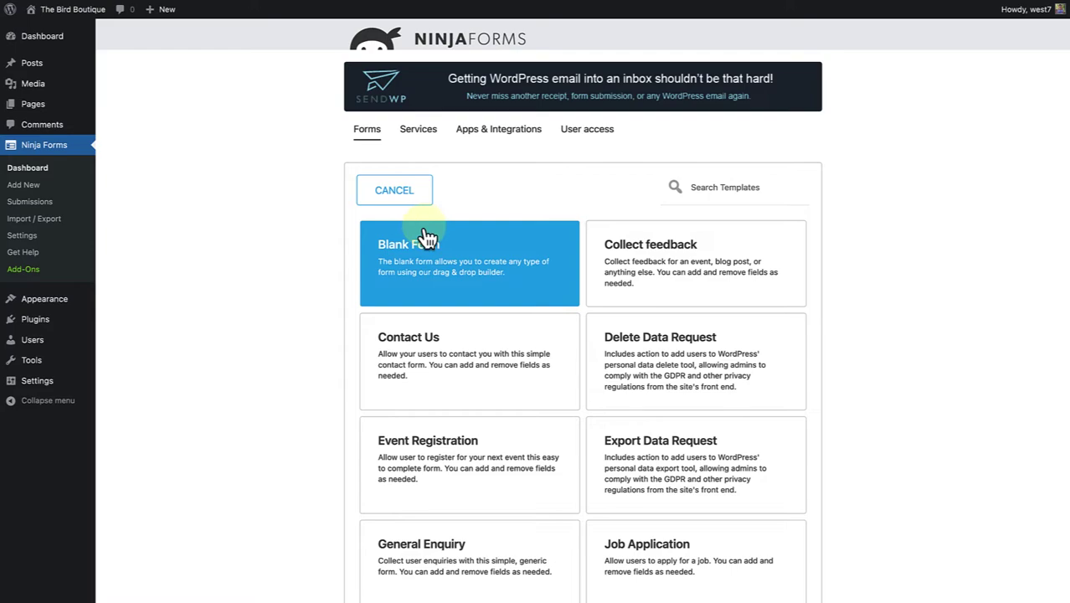
{"action": "left_click", "coordinate": [444, 270]}
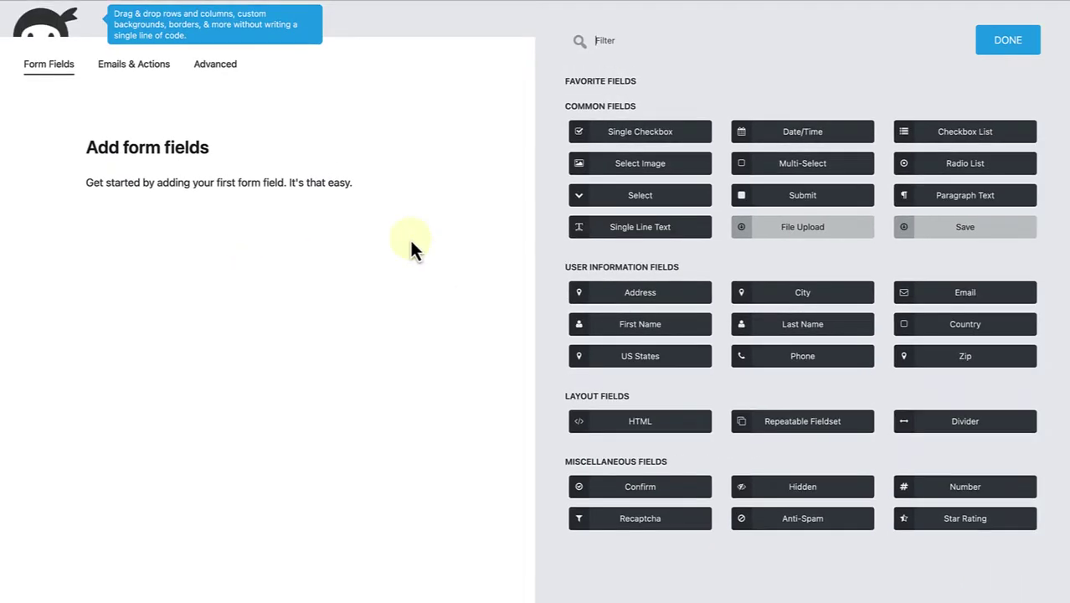
Add First Name, Last Name, Email, Phone, Address, Country and Checkbox List fields.
{"action": "left_click", "coordinate": [641, 323]}
{"action": "left_click", "coordinate": [806, 329]}
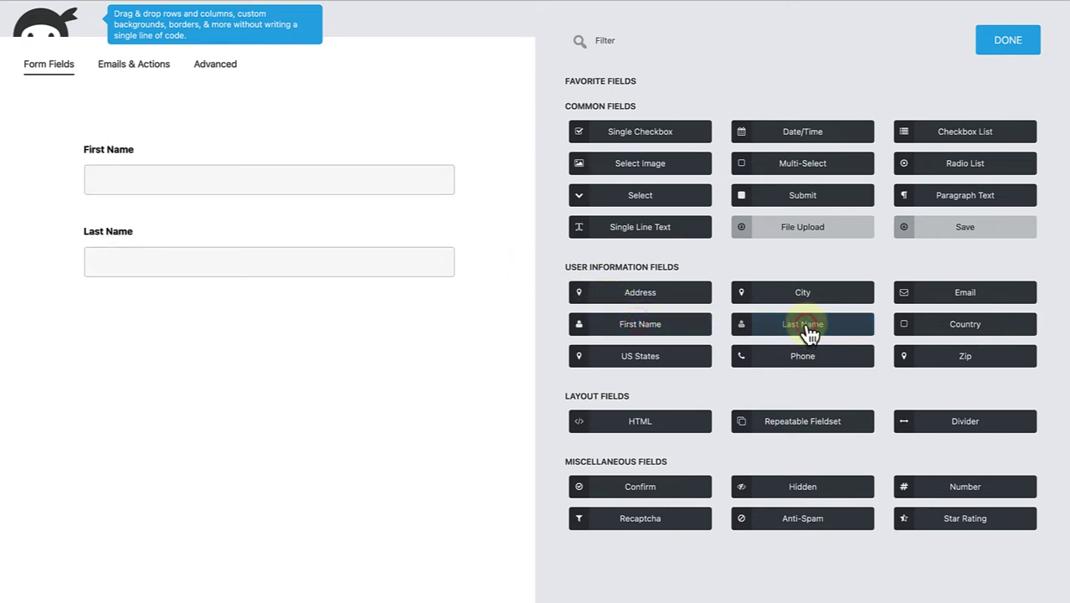
{"action": "left_click", "coordinate": [963, 298]}
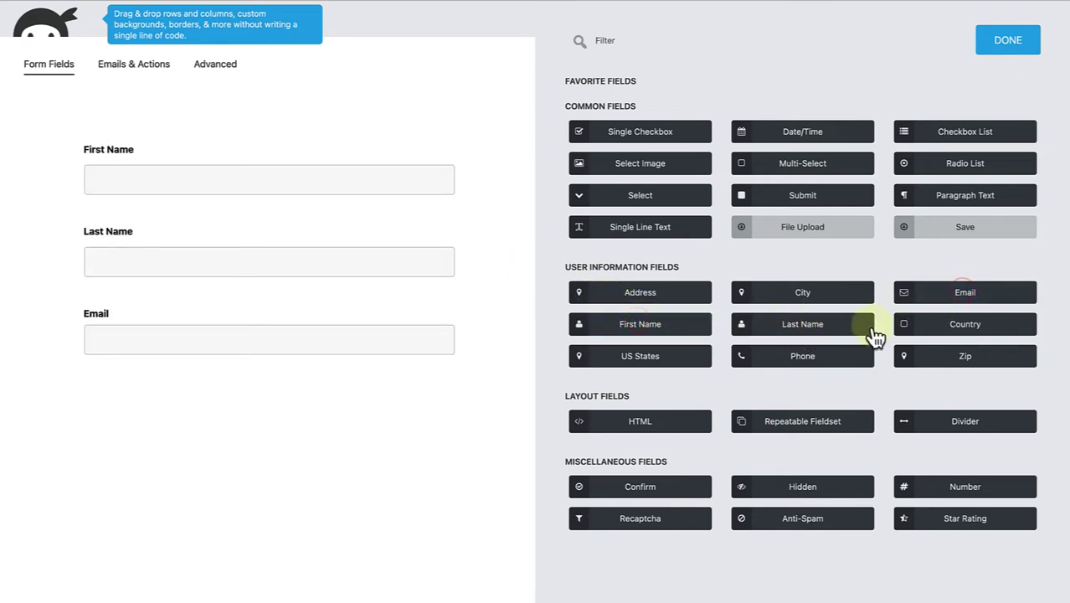
{"action": "left_click", "coordinate": [802, 360]}
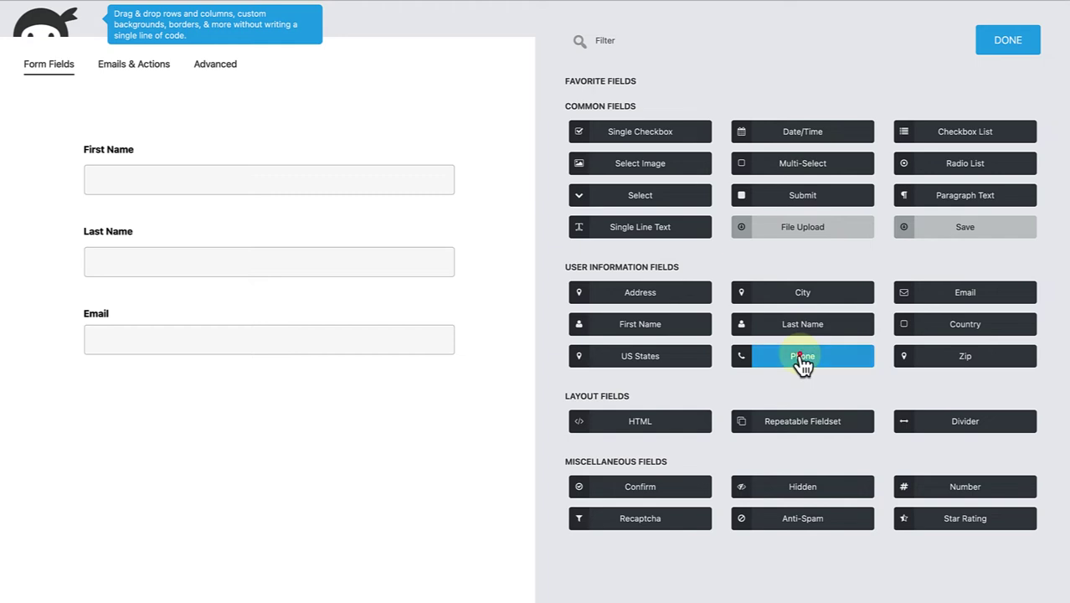
{"action": "left_click", "coordinate": [650, 298]}
{"action": "left_click", "coordinate": [961, 335]}
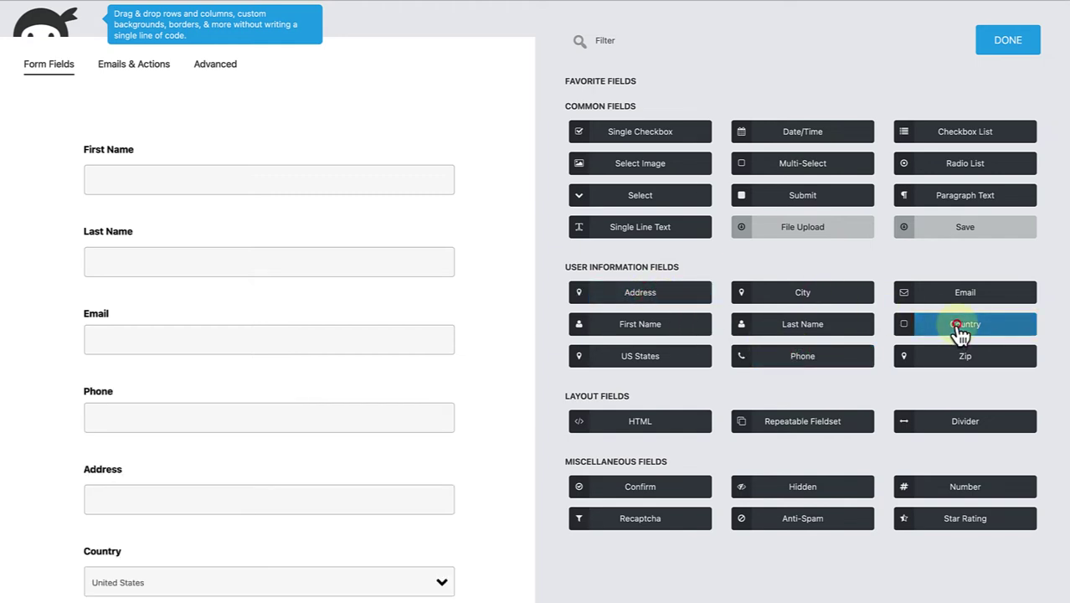
{"action": "left_click", "coordinate": [963, 360]}
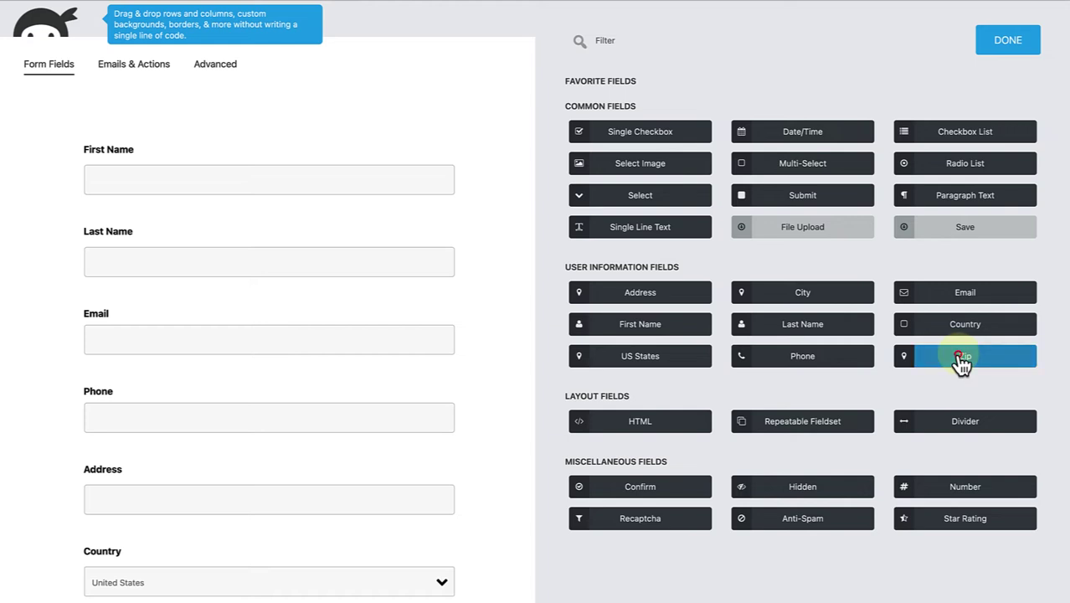
{"action": "left_click", "coordinate": [966, 138]}
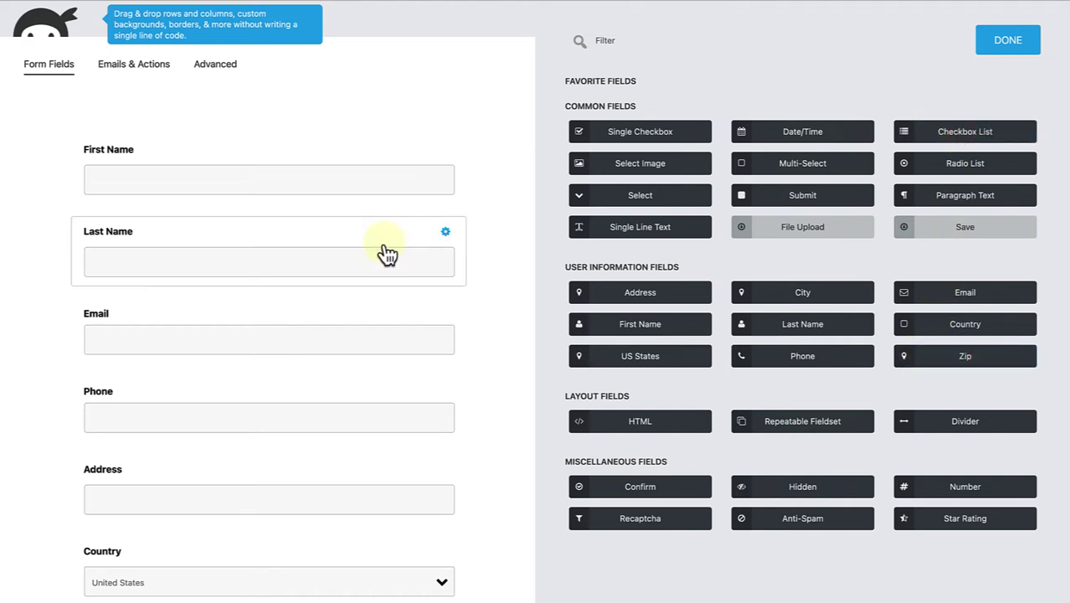
{"action": "scroll", "coordinate": [385, 252], "scroll_direction": "down", "scroll_amount": 2}
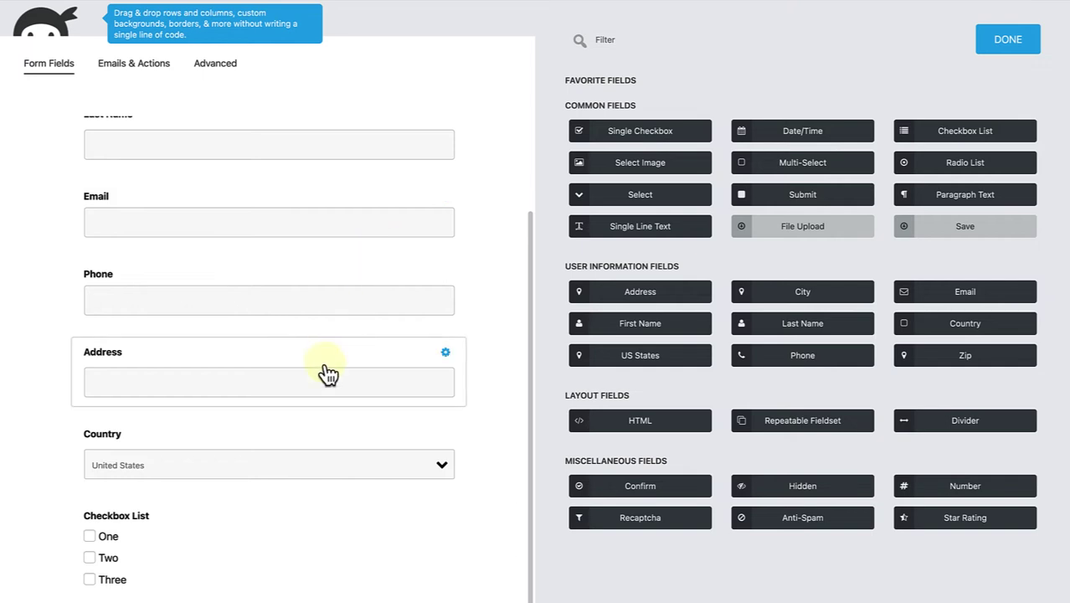
Label the checkbox list 'Dietary Requirements' and rename its first two options None and Vegetarian.
{"action": "left_click", "coordinate": [198, 542]}
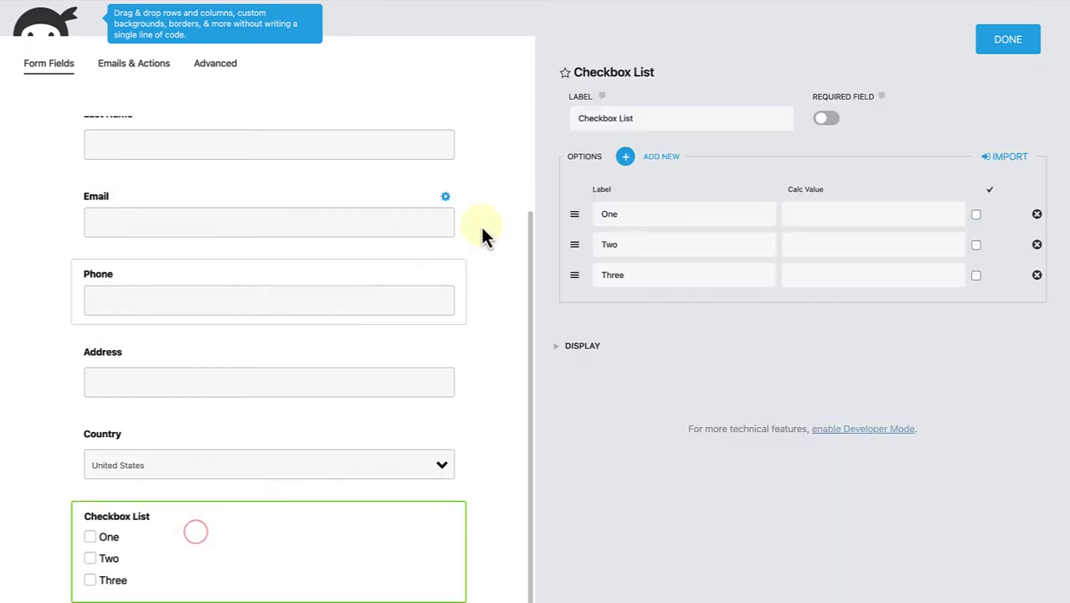
{"action": "triple_click", "coordinate": [652, 120]}
{"action": "type", "text": "Dietary Requirements"}
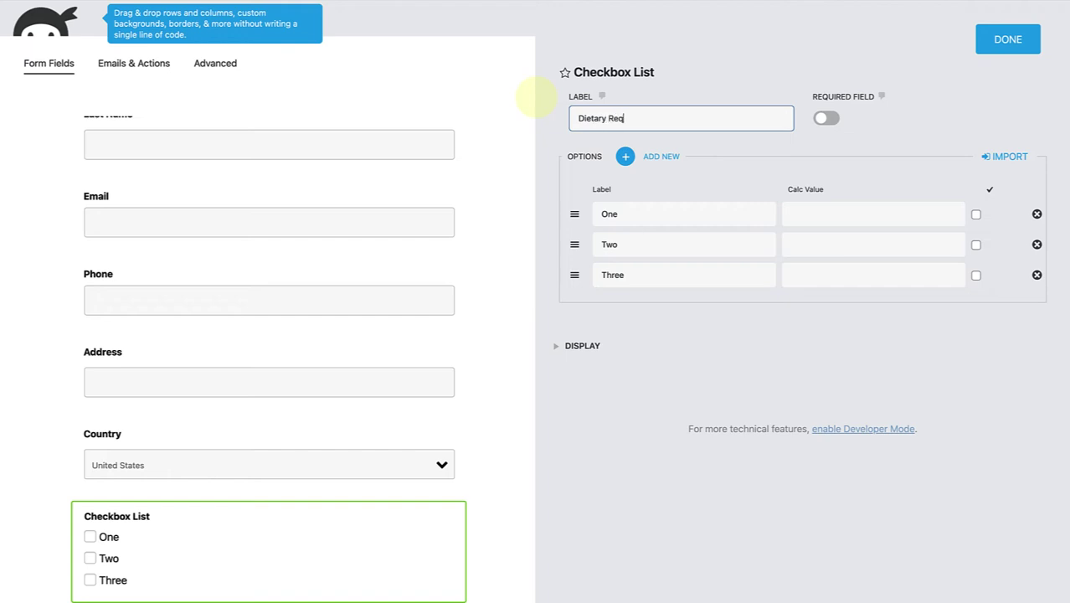
{"action": "double_click", "coordinate": [624, 215]}
{"action": "type", "text": "None"}
{"action": "key", "text": "Tab"}
{"action": "type", "text": "Vegetarian"}
Add options Gluten Allergy, Lactose Allergy, Nut Allergy and Shellfish Allergy, then apply.
{"action": "left_click", "coordinate": [641, 276]}
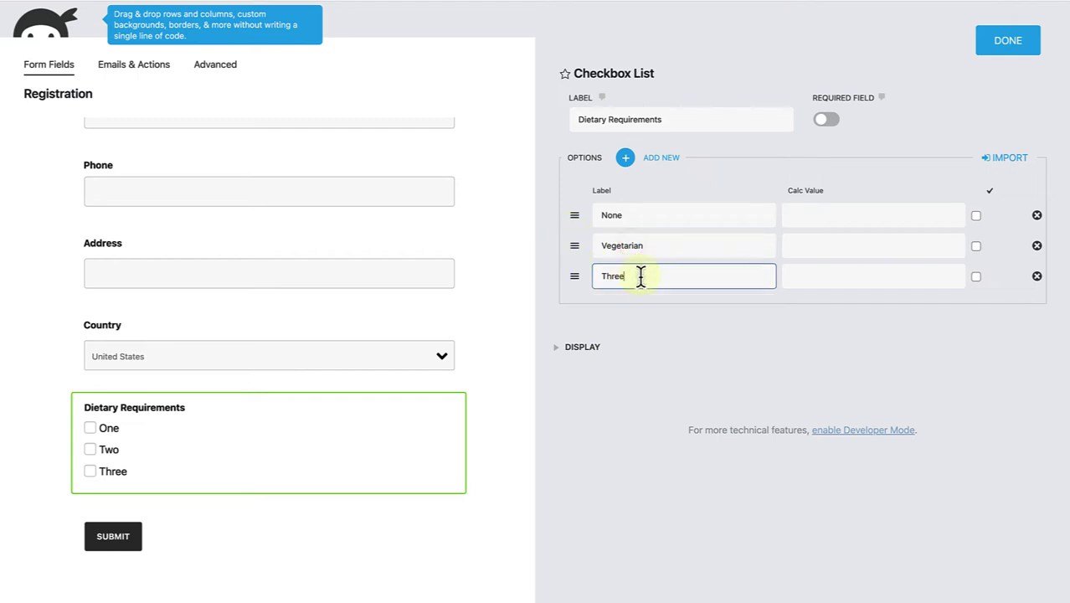
{"action": "double_click", "coordinate": [641, 276]}
{"action": "type", "text": "Gluten Allergy"}
{"action": "key", "text": "Return"}
{"action": "type", "text": "Lact"}
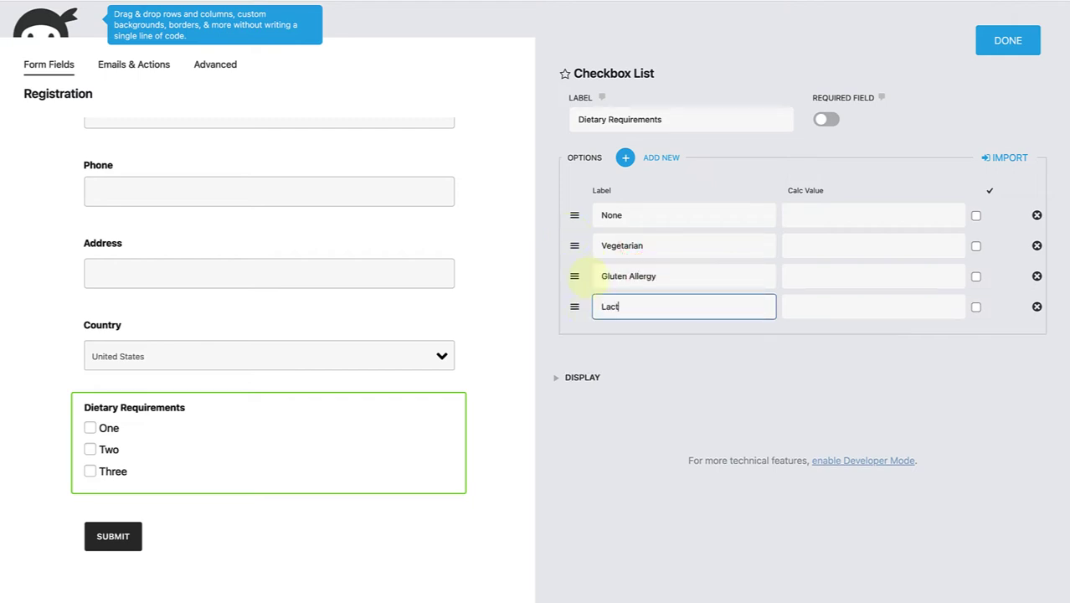
{"action": "type", "text": "ose Allergy"}
{"action": "key", "text": "Return"}
{"action": "type", "text": "Nut Allergy"}
{"action": "key", "text": "Return"}
{"action": "type", "text": "Shellfis"}
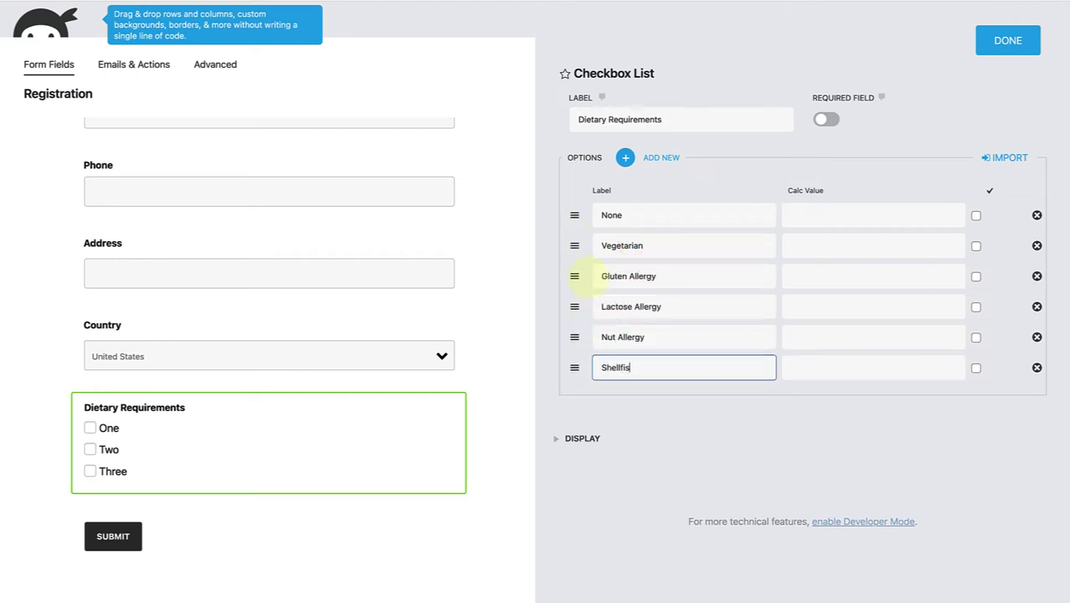
{"action": "type", "text": "h Allergy"}
{"action": "left_click", "coordinate": [410, 429]}
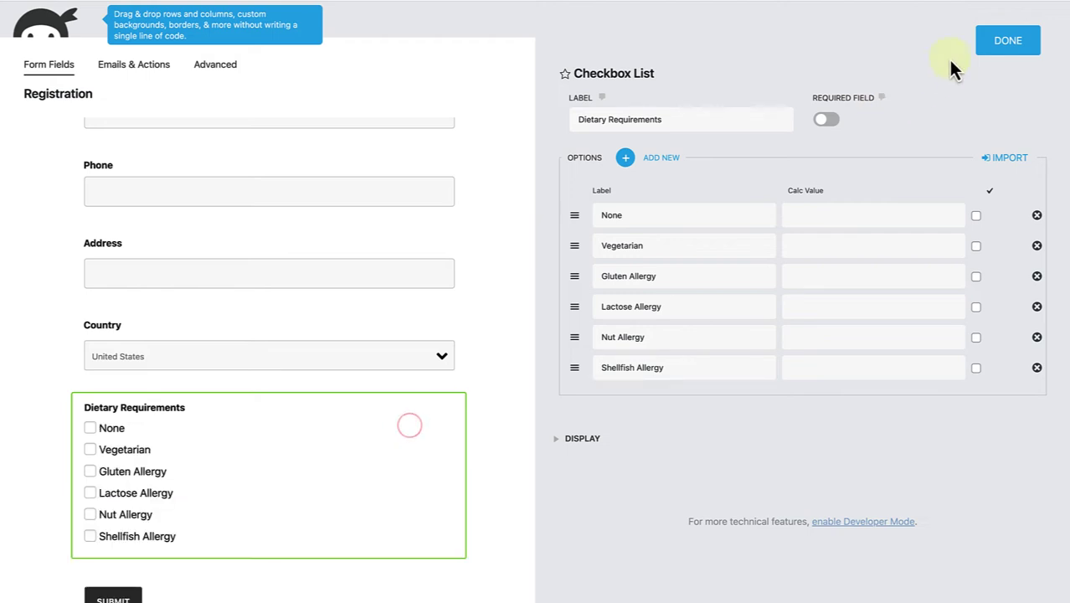
{"action": "left_click", "coordinate": [1007, 46]}
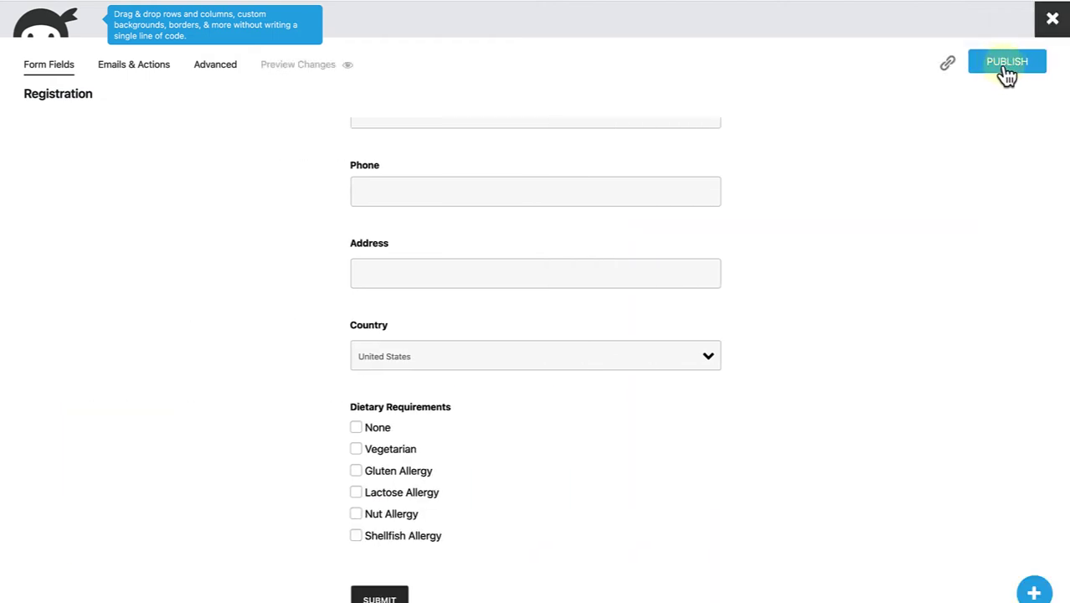
Publish the Registration form and open the RSVP / Registration page for editing.
{"action": "left_click", "coordinate": [1005, 63]}
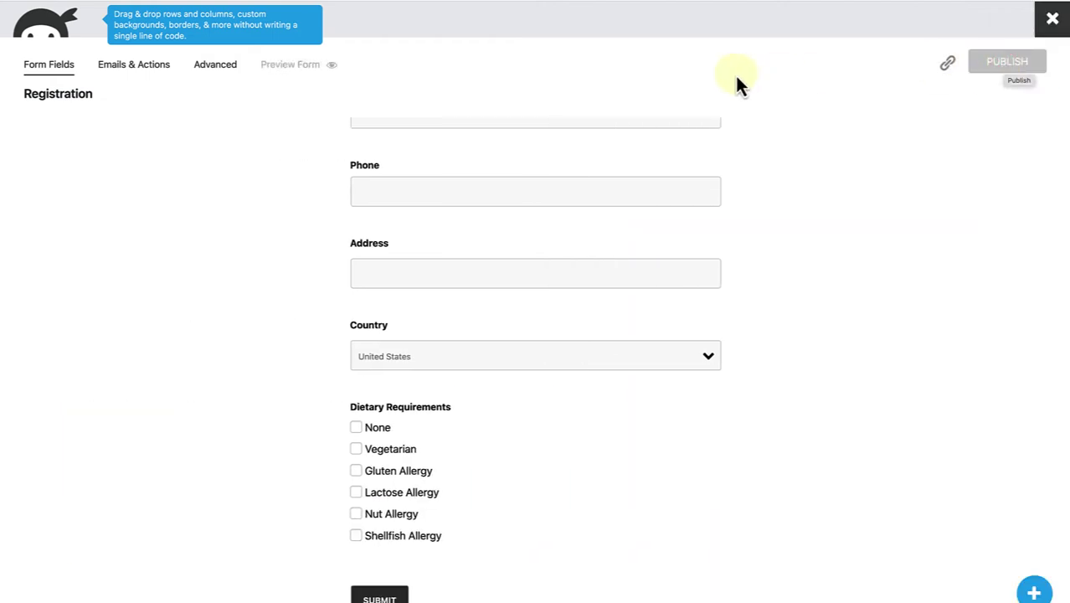
{"action": "left_click", "coordinate": [1052, 18]}
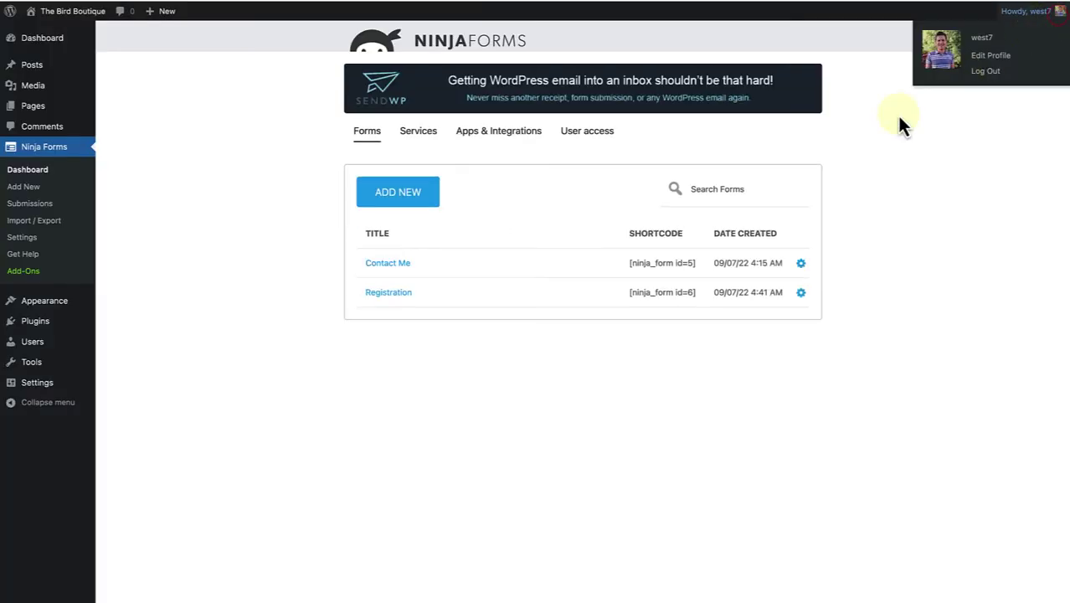
{"action": "left_click", "coordinate": [17, 107]}
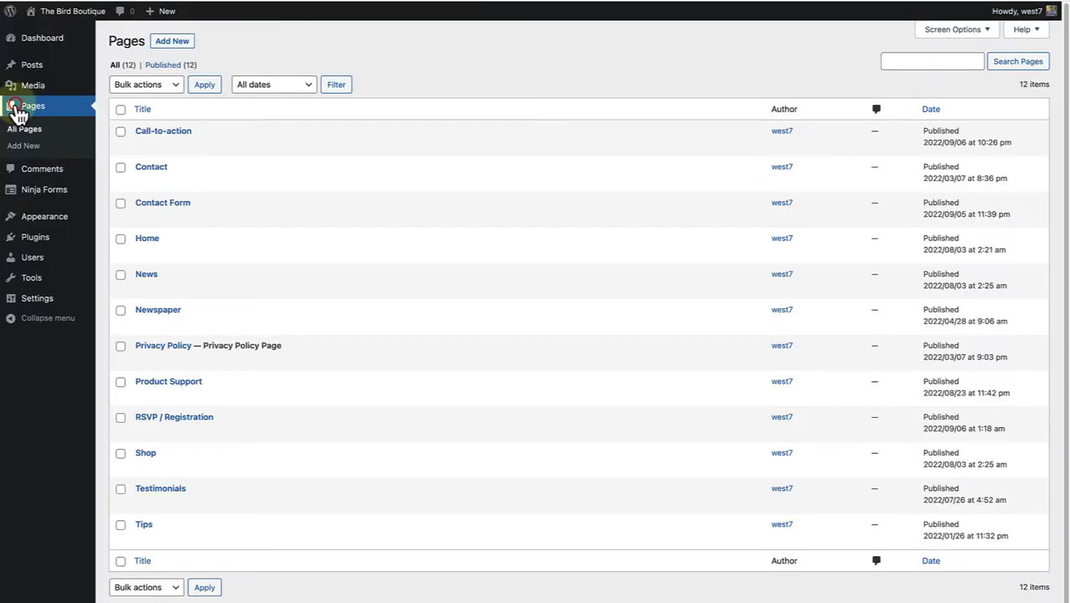
{"action": "left_click", "coordinate": [166, 417]}
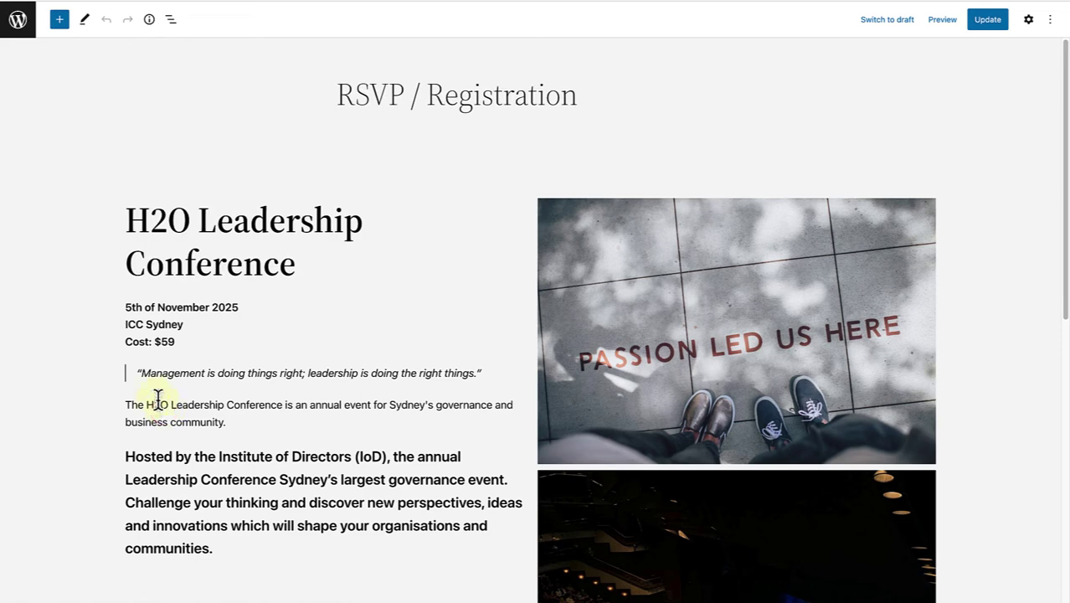
{"action": "scroll", "coordinate": [136, 360], "scroll_direction": "down", "scroll_amount": 5}
Below the conference description, insert a Ninja Form block showing the Registration form.
{"action": "left_click", "coordinate": [218, 309]}
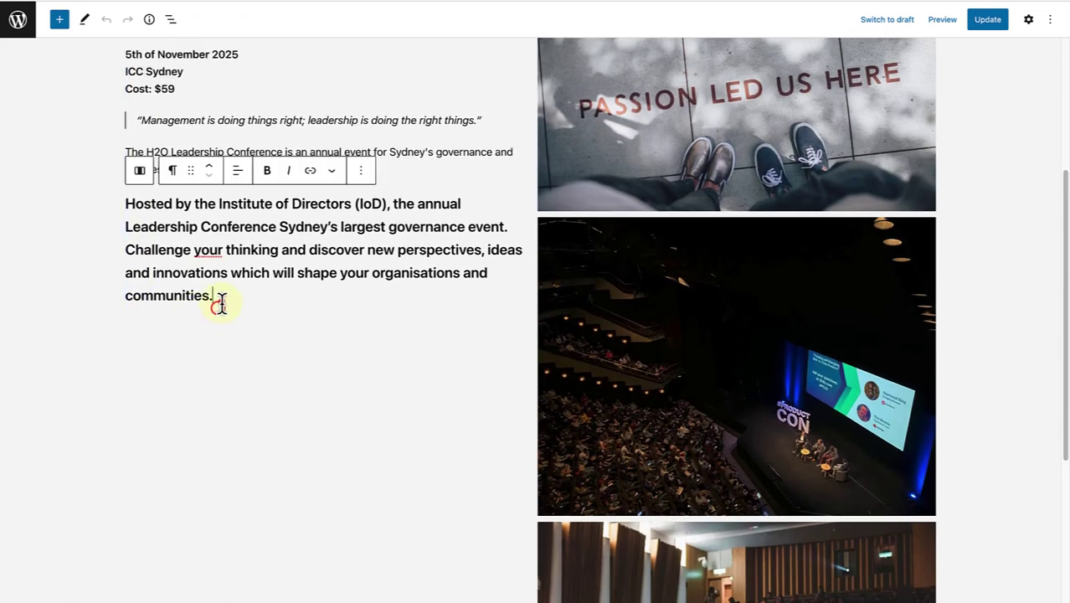
{"action": "key", "text": "Return"}
{"action": "type", "text": "/"}
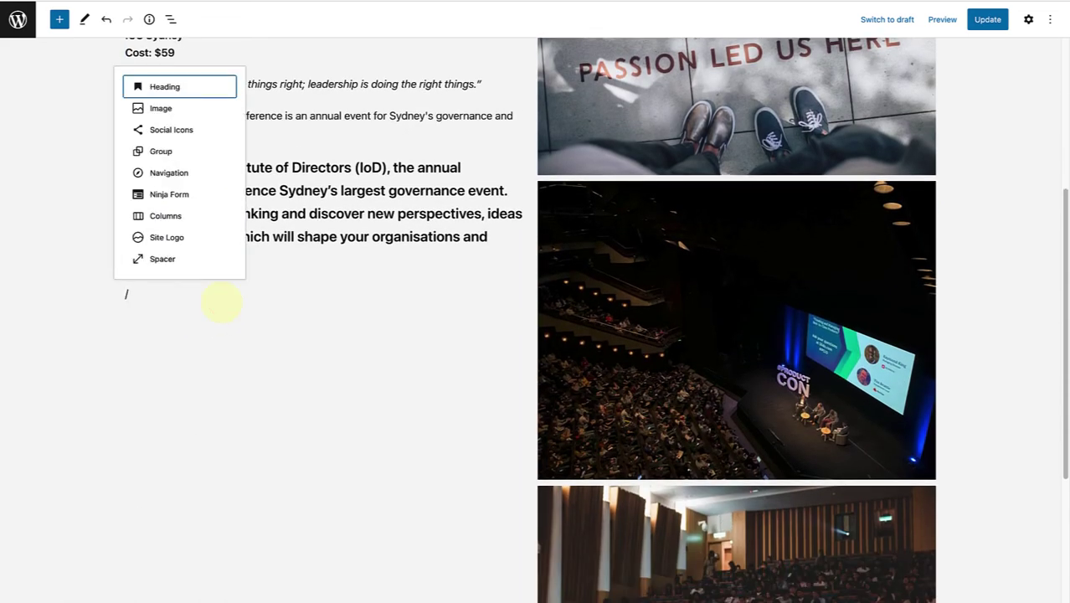
{"action": "type", "text": "forms"}
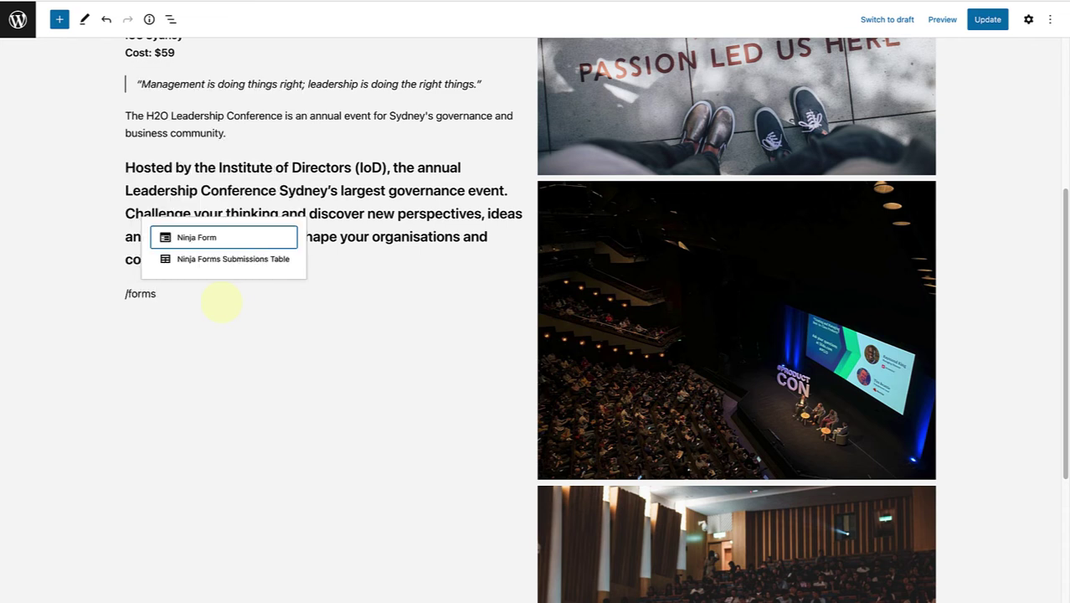
{"action": "left_click", "coordinate": [215, 238]}
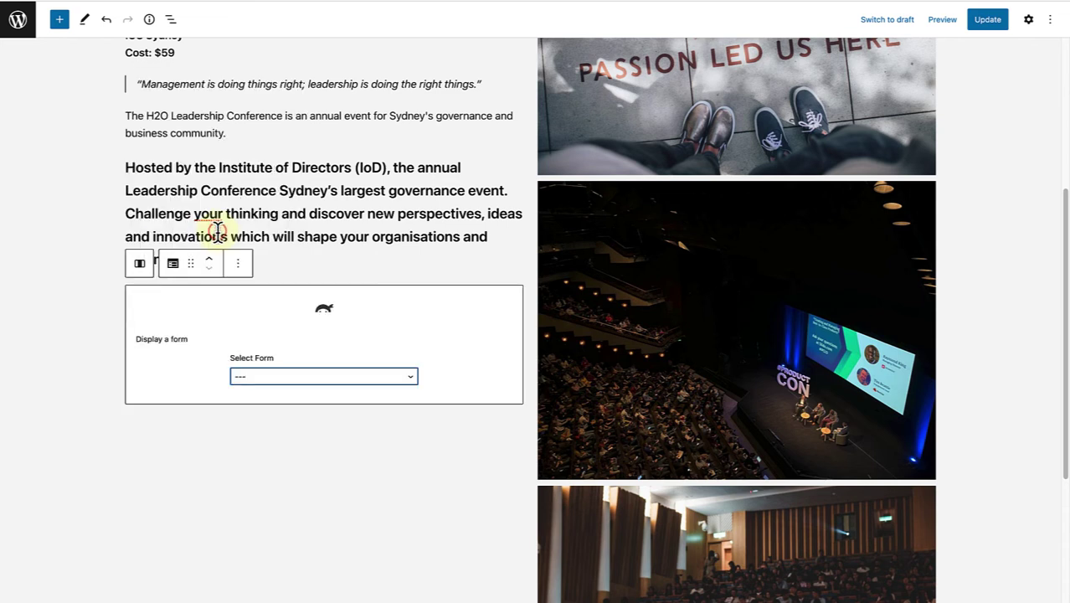
{"action": "left_click", "coordinate": [243, 378]}
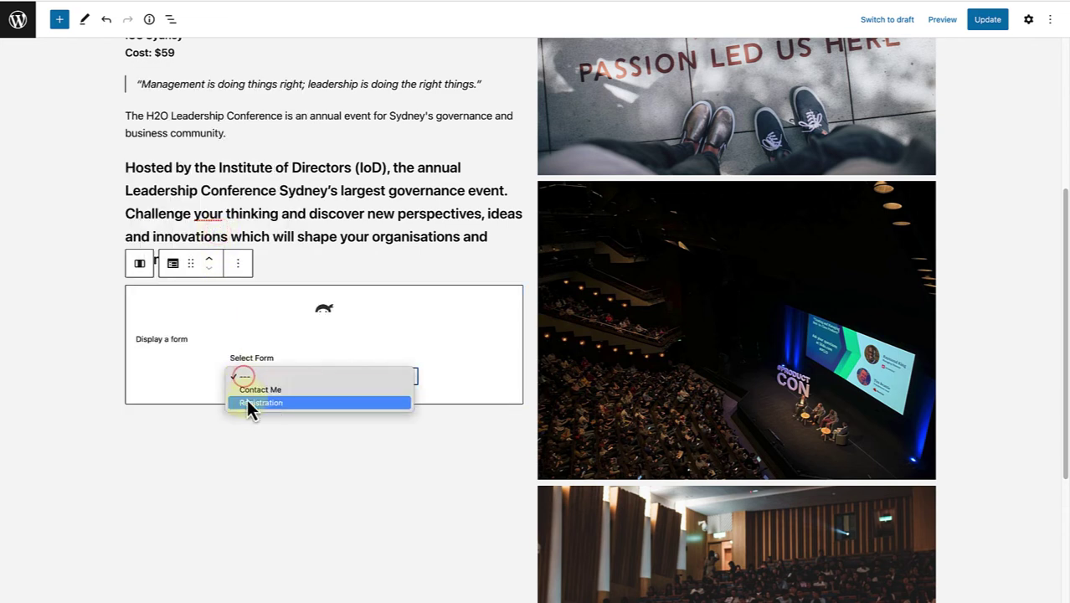
{"action": "left_click", "coordinate": [268, 403]}
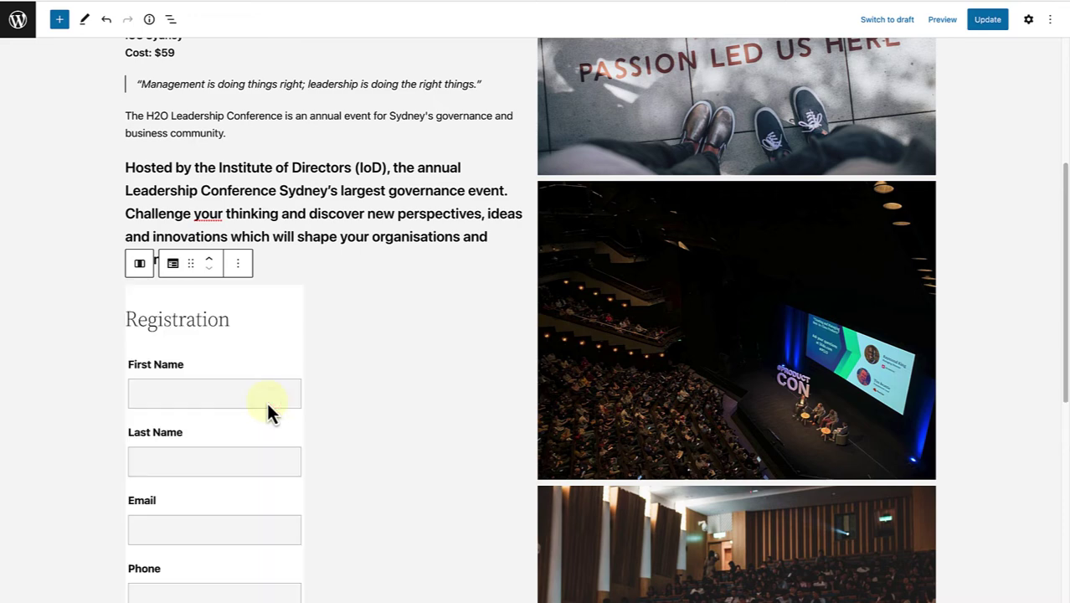
{"action": "scroll", "coordinate": [267, 402], "scroll_direction": "down", "scroll_amount": 2}
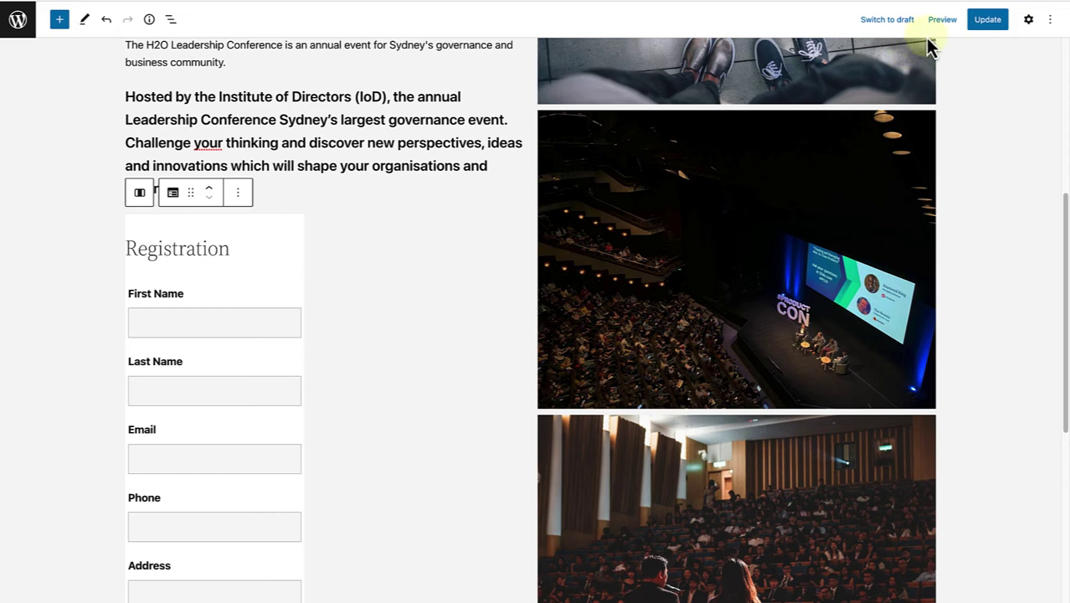
{"action": "left_click", "coordinate": [942, 19]}
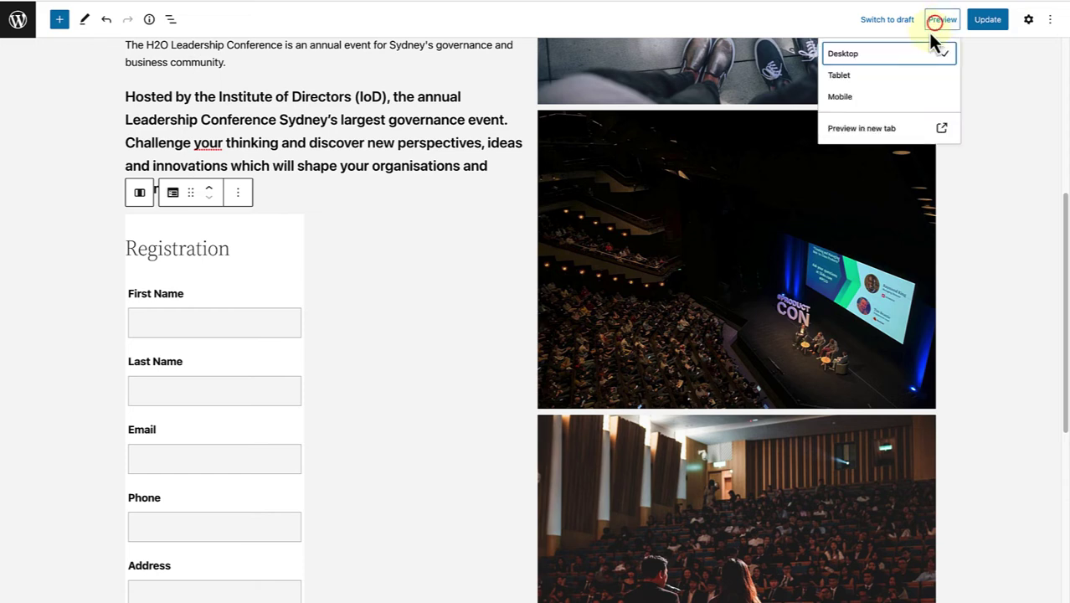
{"action": "left_click", "coordinate": [877, 127]}
{"action": "scroll", "coordinate": [790, 249], "scroll_direction": "down", "scroll_amount": 3}
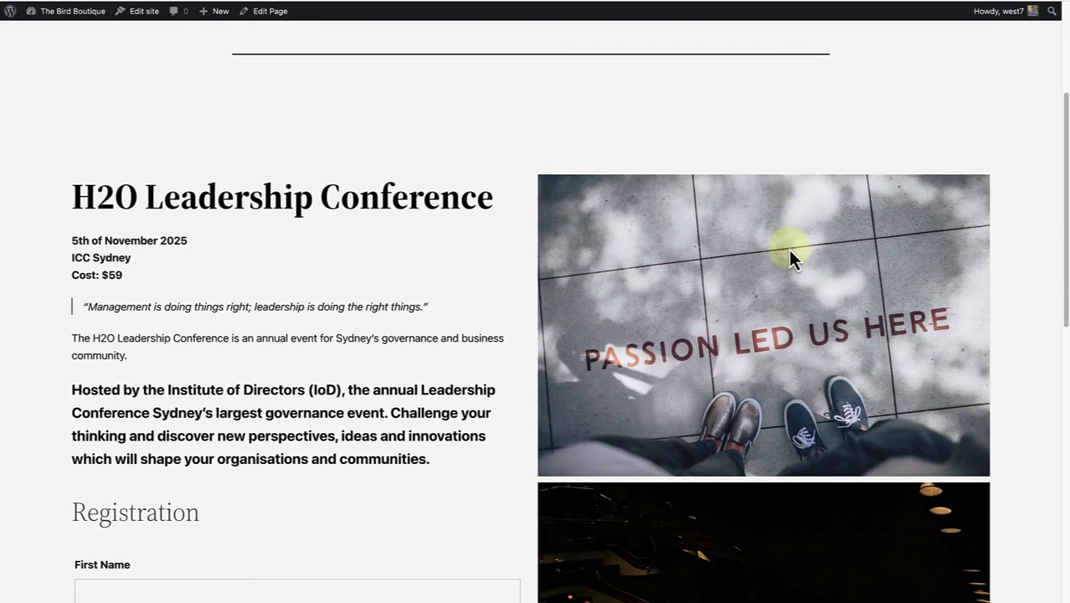
{"action": "scroll", "coordinate": [787, 251], "scroll_direction": "down", "scroll_amount": 3}
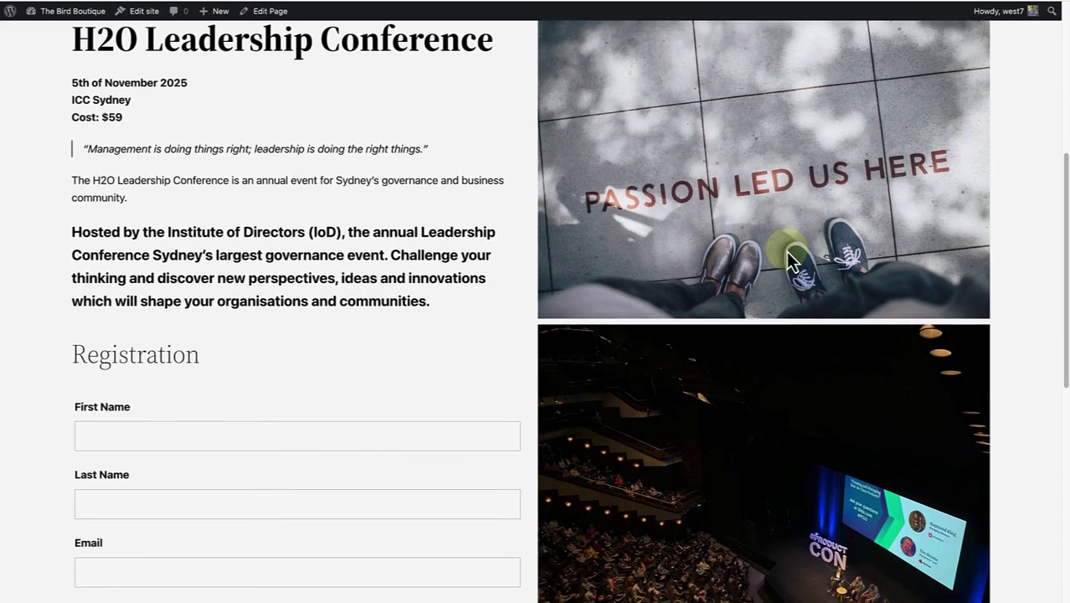
{"action": "scroll", "coordinate": [786, 253], "scroll_direction": "down", "scroll_amount": 3}
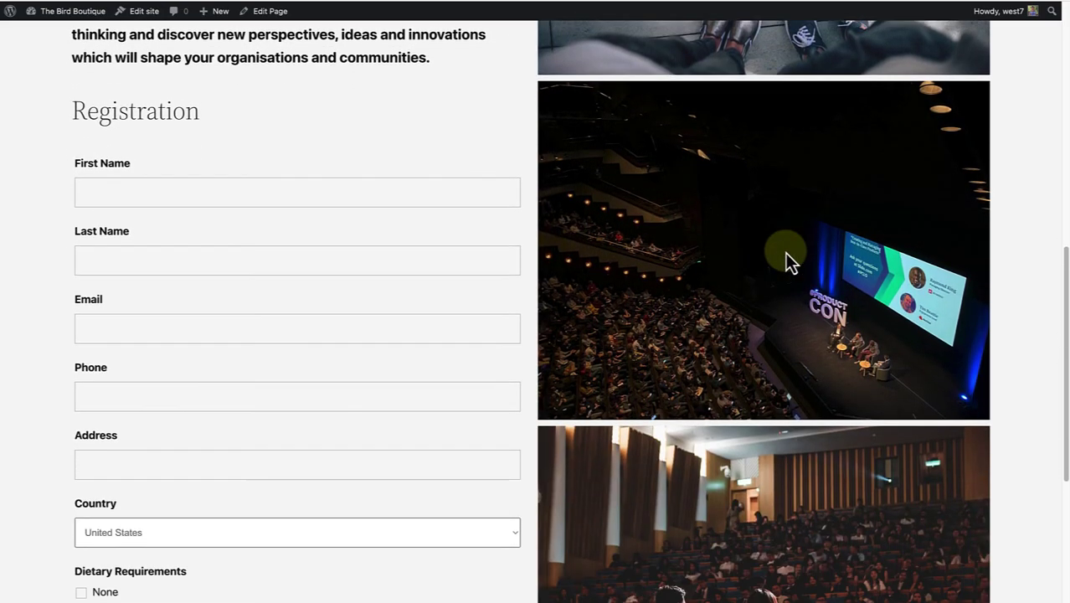
{"action": "scroll", "coordinate": [785, 253], "scroll_direction": "down", "scroll_amount": 1}
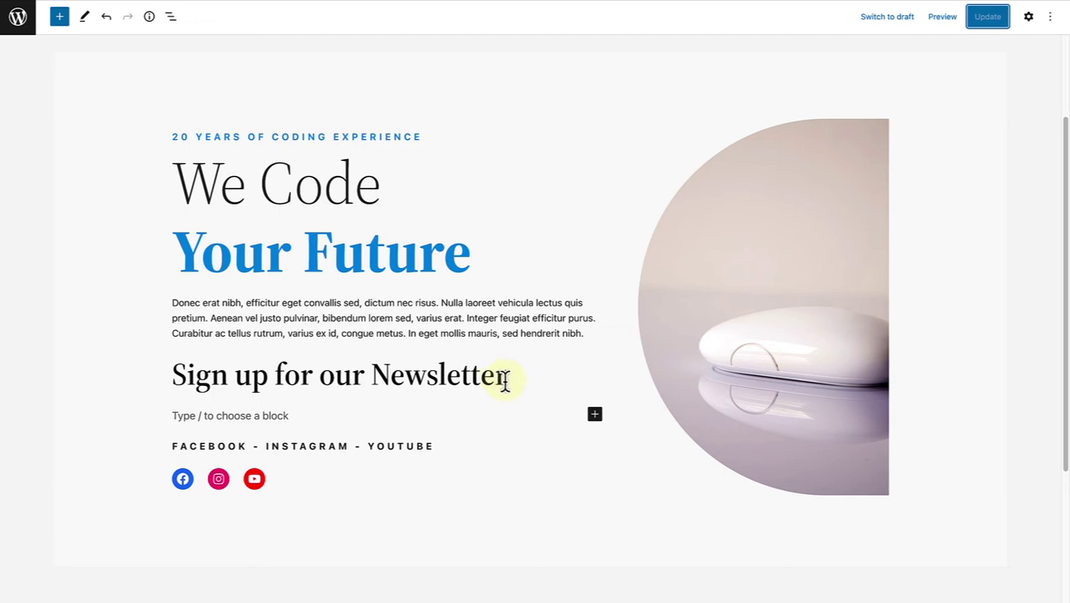
Search the plugin directory for 'forms' from Plugins > Add New.
{"action": "left_click", "coordinate": [22, 22]}
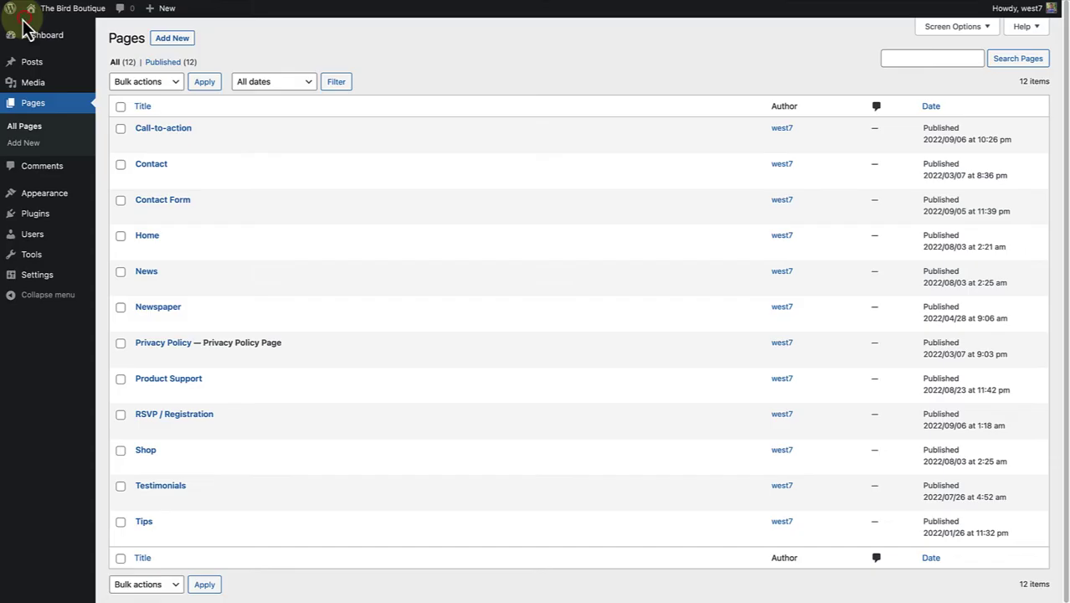
{"action": "left_click", "coordinate": [28, 214]}
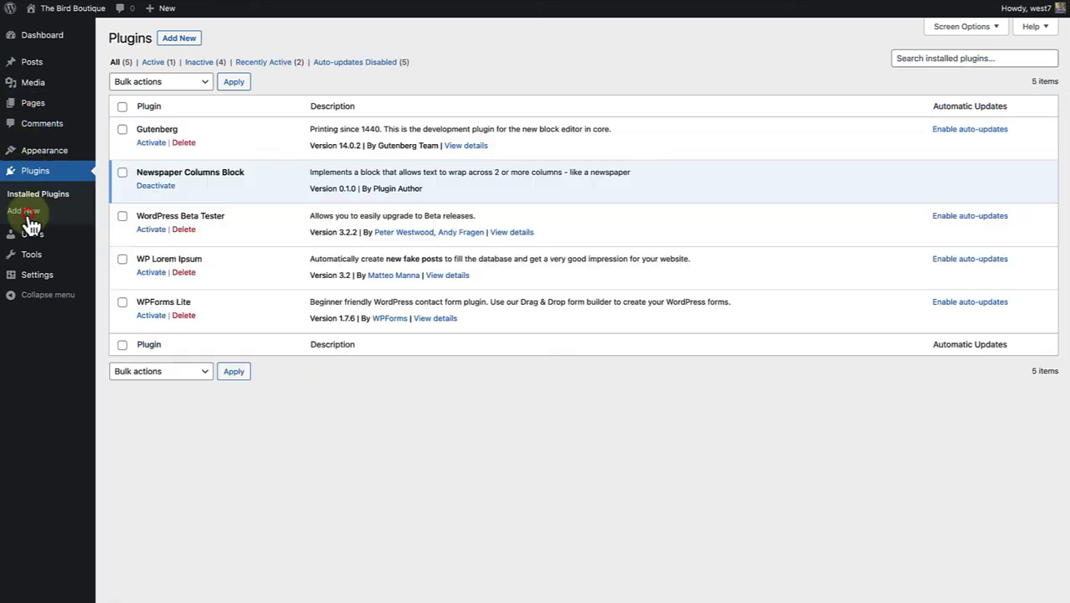
{"action": "left_click", "coordinate": [178, 39]}
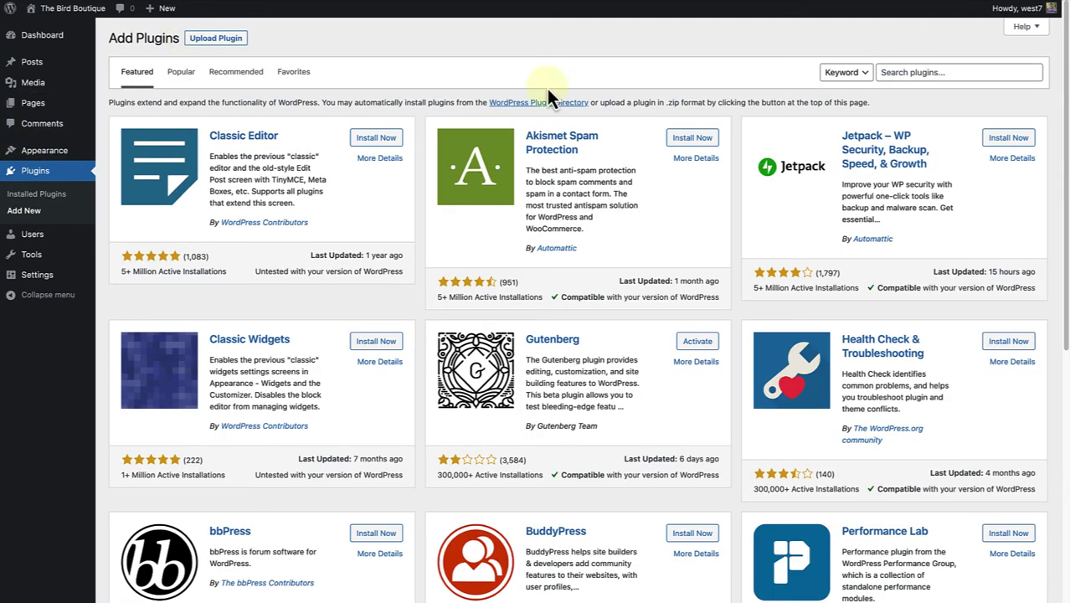
{"action": "left_click", "coordinate": [910, 72]}
{"action": "type", "text": "forms"}
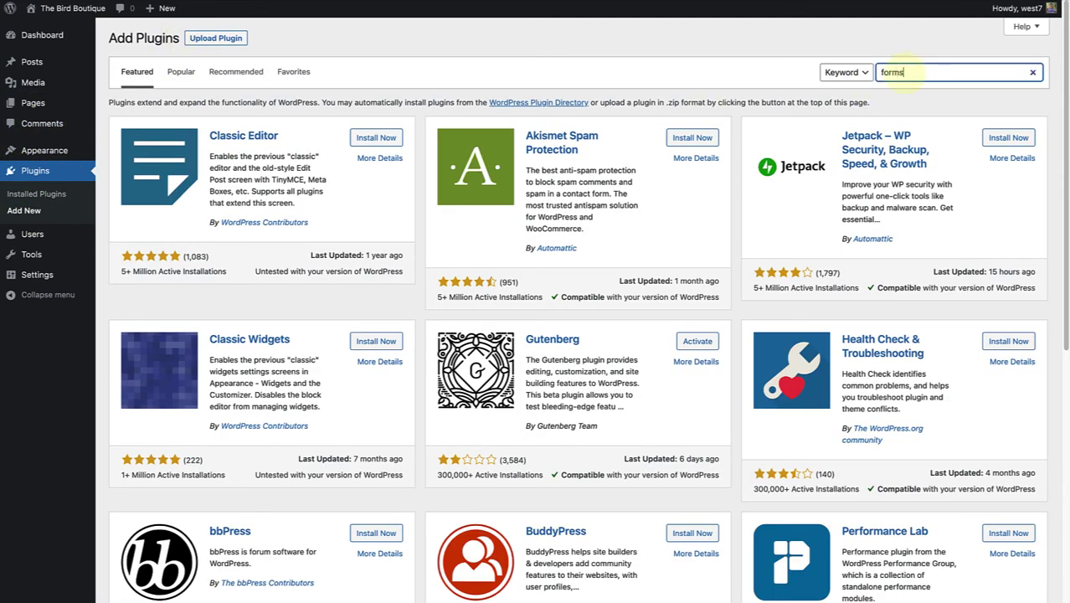
{"action": "scroll", "coordinate": [722, 190], "scroll_direction": "down", "scroll_amount": 5}
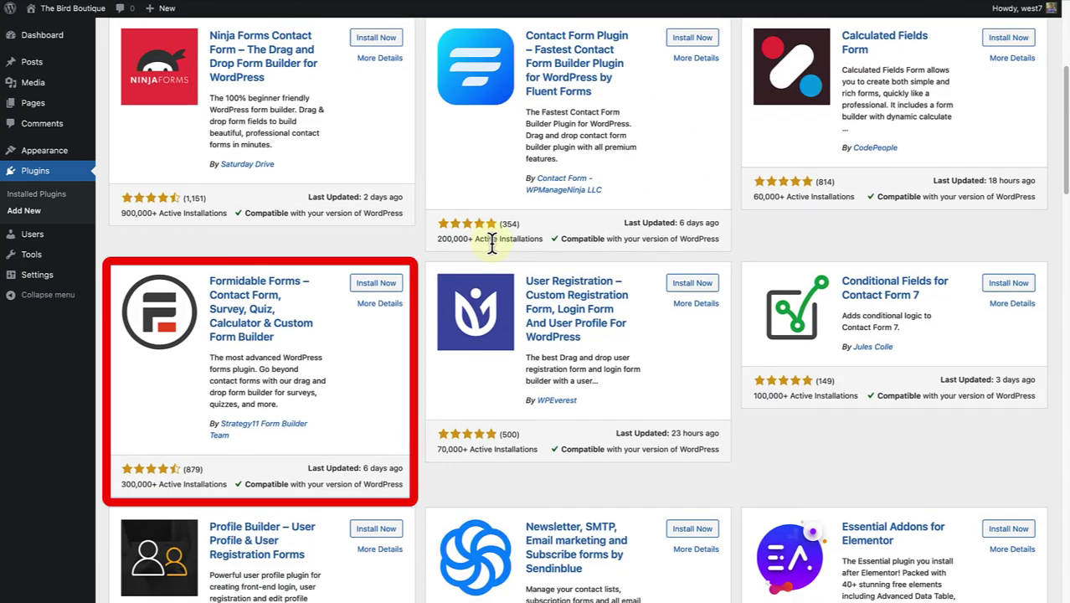
Install and activate Formidable Forms, then show its Forms list.
{"action": "left_click", "coordinate": [372, 284]}
{"action": "left_click", "coordinate": [369, 285]}
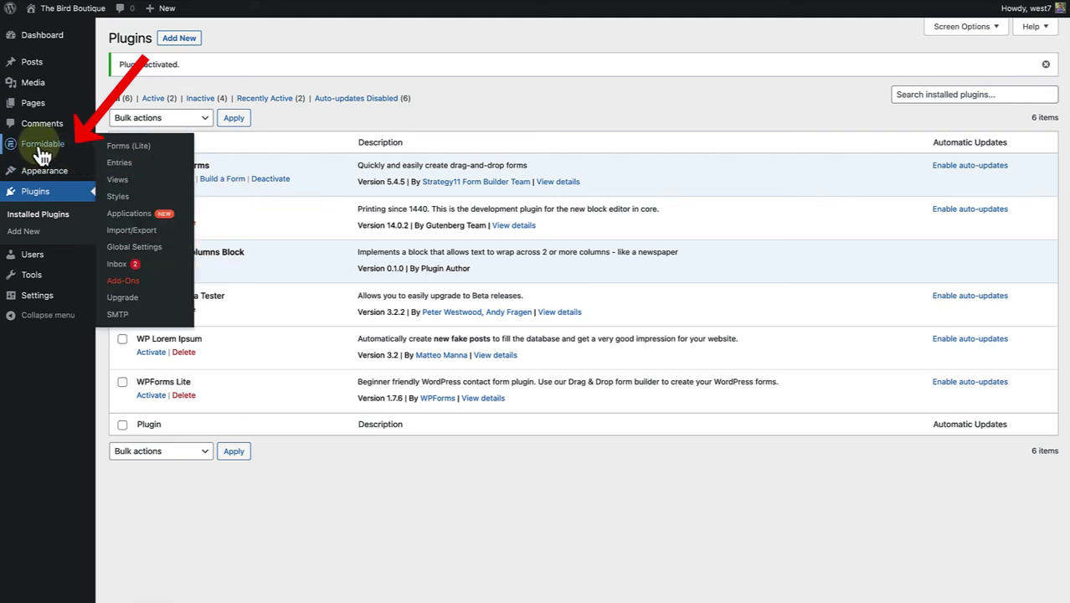
{"action": "left_click", "coordinate": [42, 149]}
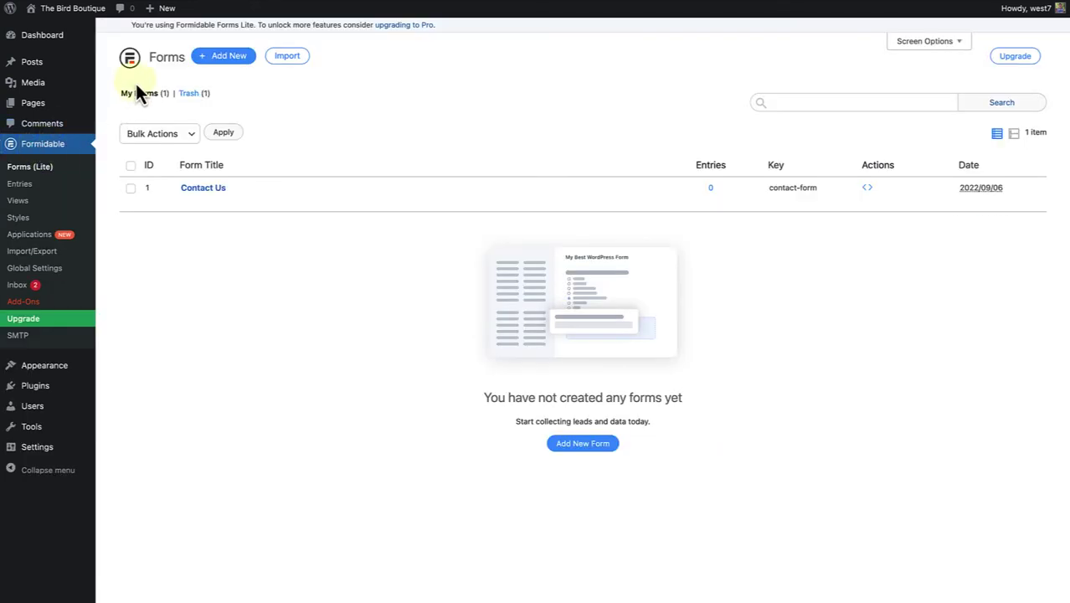
Create a blank Formidable form named 'Subscribe' with one Email field, save it, and exit the builder.
{"action": "left_click", "coordinate": [228, 59]}
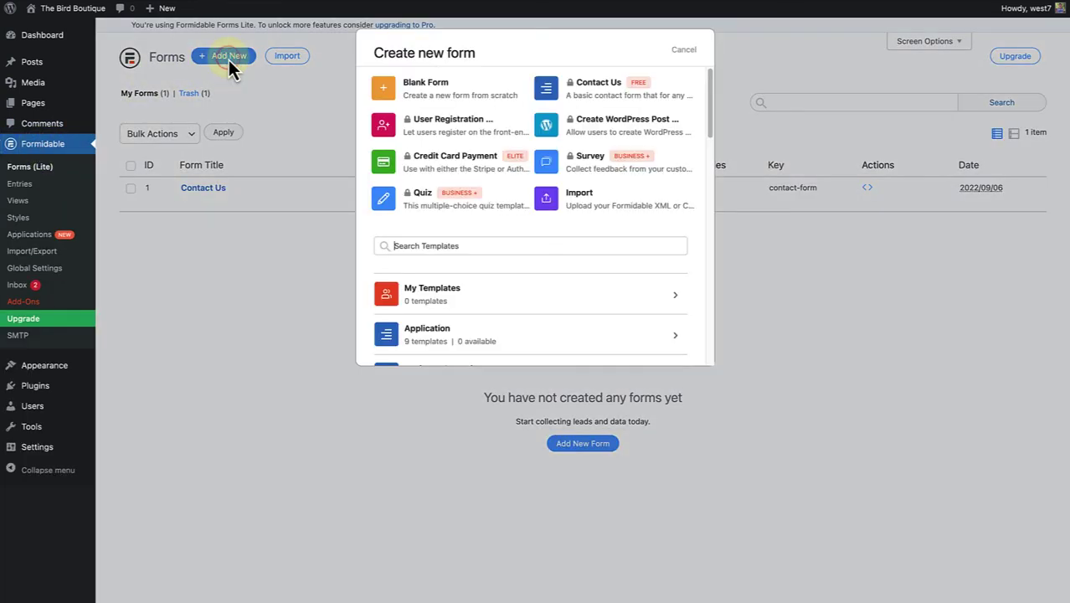
{"action": "left_click", "coordinate": [447, 98]}
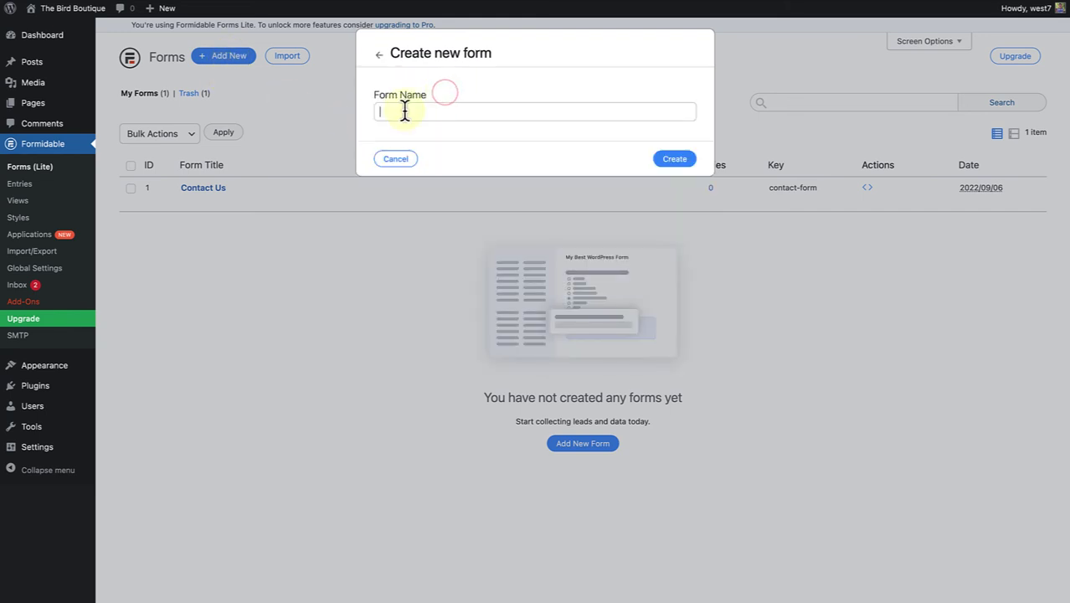
{"action": "type", "text": "Subscribe"}
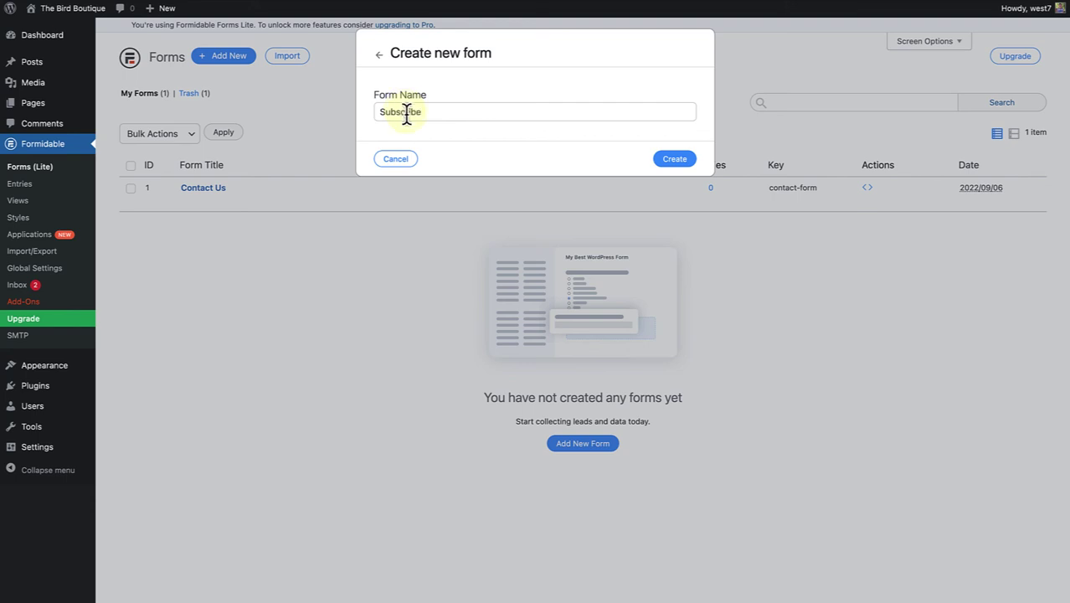
{"action": "left_click", "coordinate": [672, 160]}
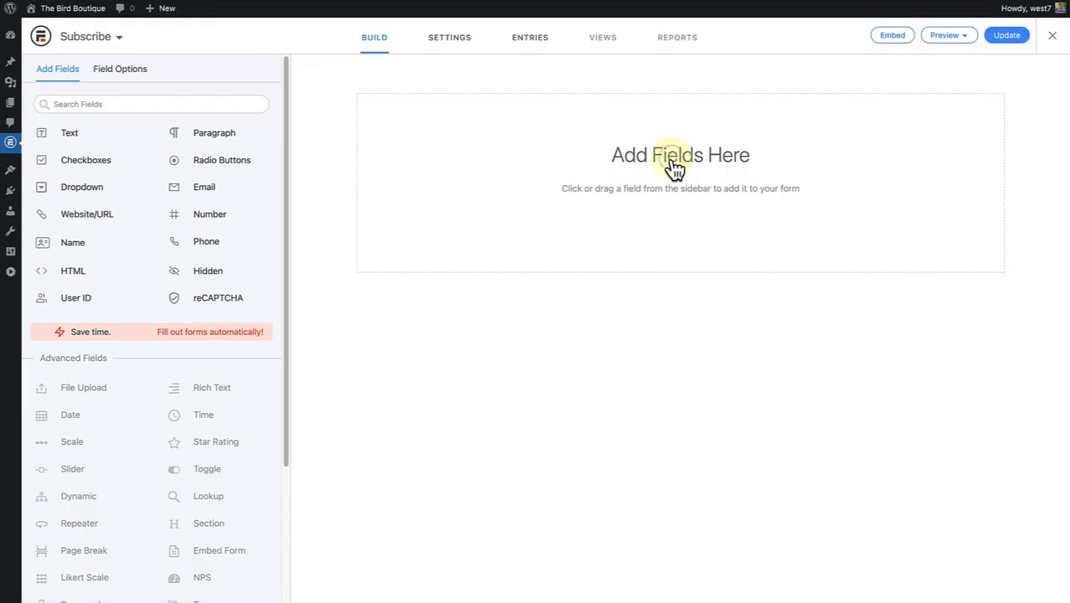
{"action": "left_click", "coordinate": [237, 202]}
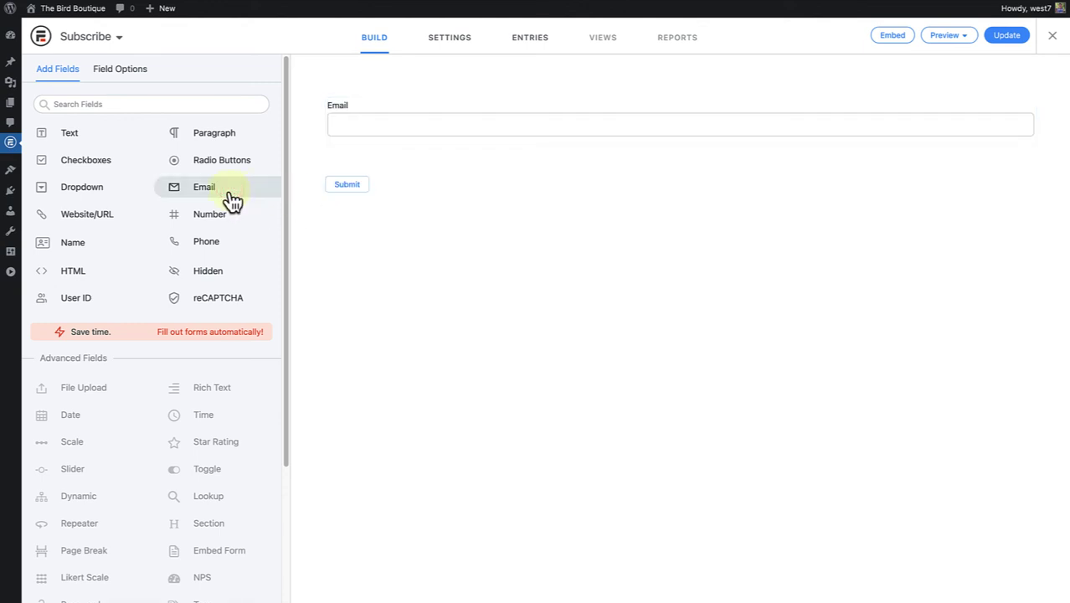
{"action": "left_click", "coordinate": [1005, 37]}
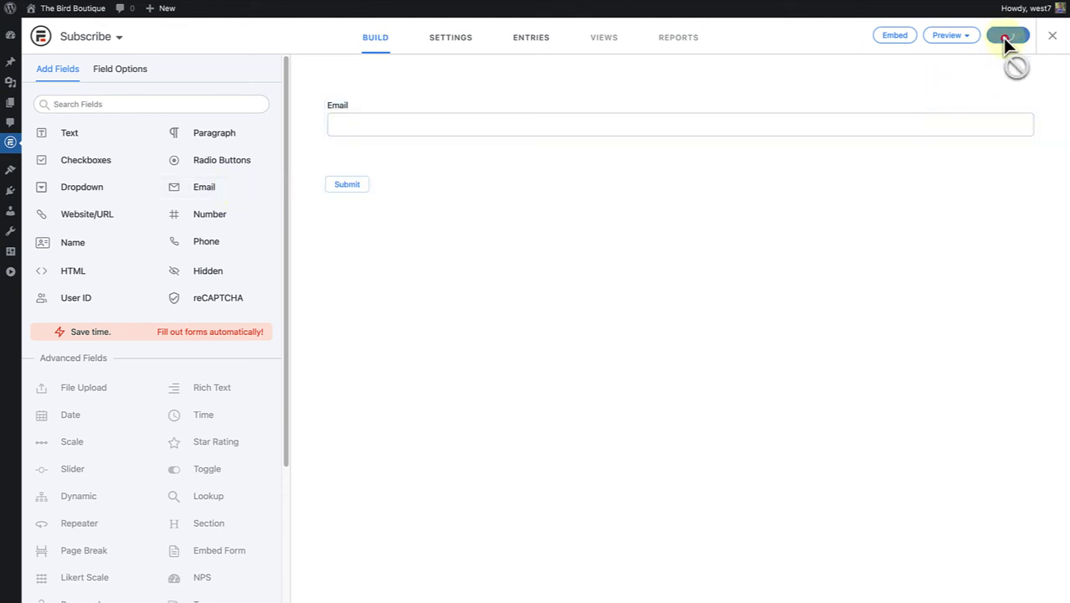
{"action": "left_click", "coordinate": [1054, 44]}
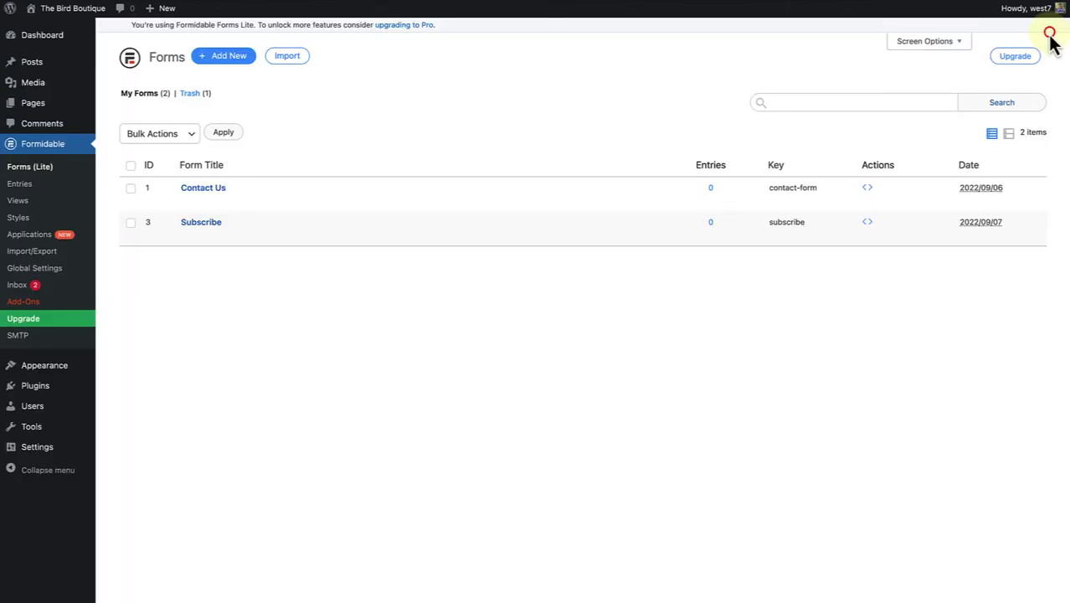
Open the Call-to-action page for editing and select its empty block.
{"action": "left_click", "coordinate": [36, 104]}
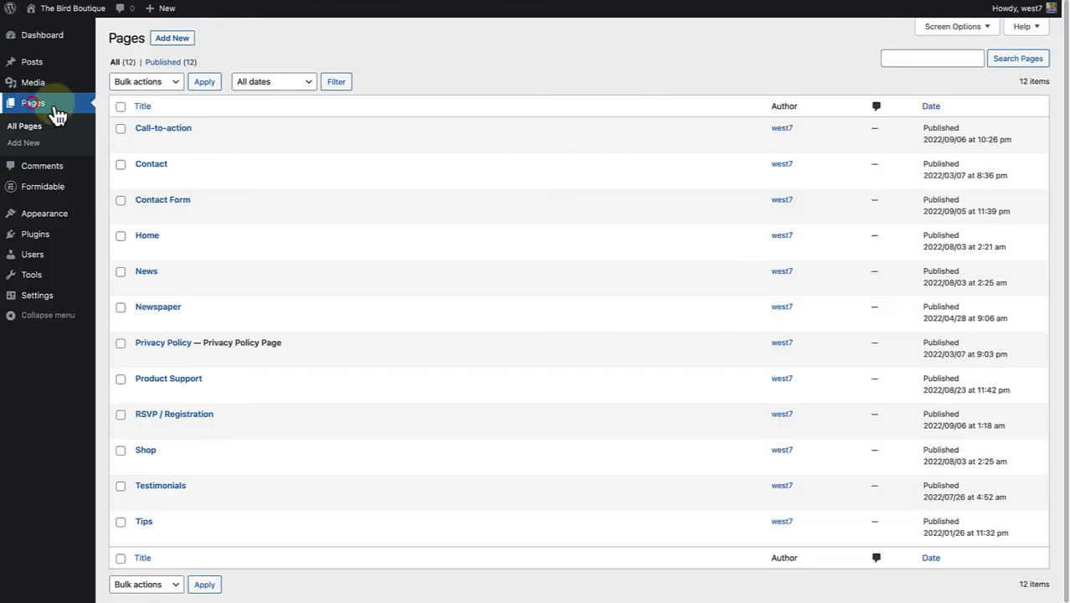
{"action": "left_click", "coordinate": [165, 128]}
{"action": "scroll", "coordinate": [227, 233], "scroll_direction": "down", "scroll_amount": 3}
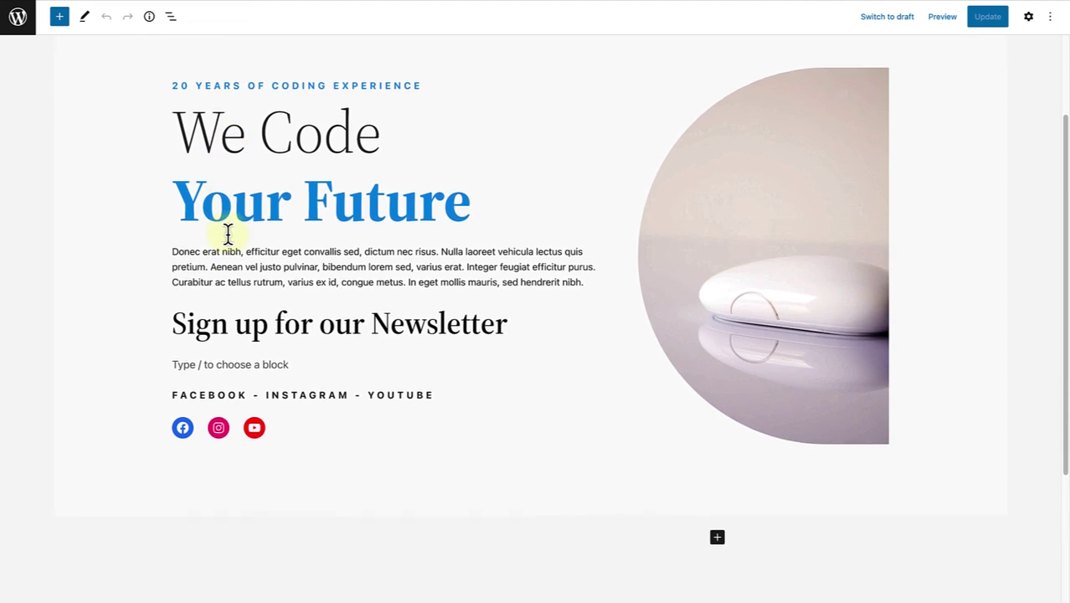
{"action": "left_click", "coordinate": [182, 350]}
Insert a Formidable Forms block via /forms and set it to the Subscribe form.
{"action": "type", "text": "/forms"}
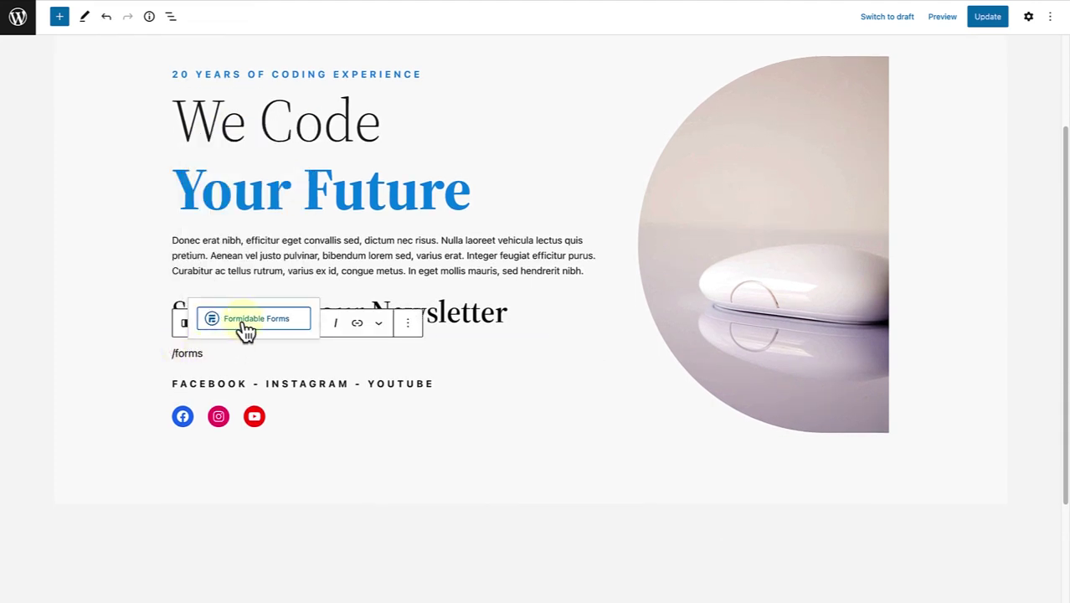
{"action": "left_click", "coordinate": [246, 327]}
{"action": "left_click", "coordinate": [384, 467]}
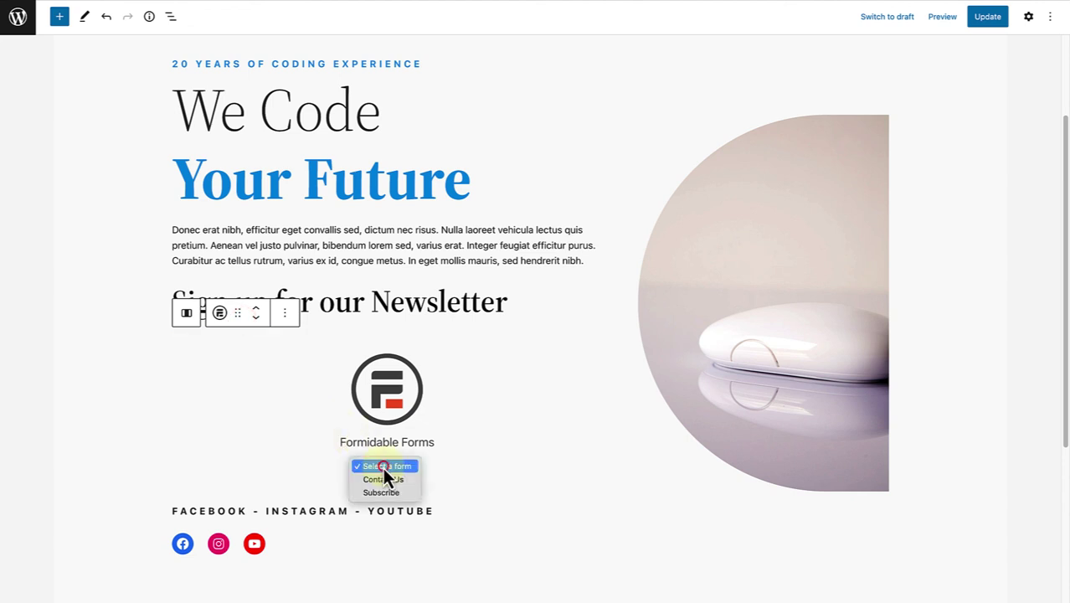
{"action": "left_click", "coordinate": [382, 492]}
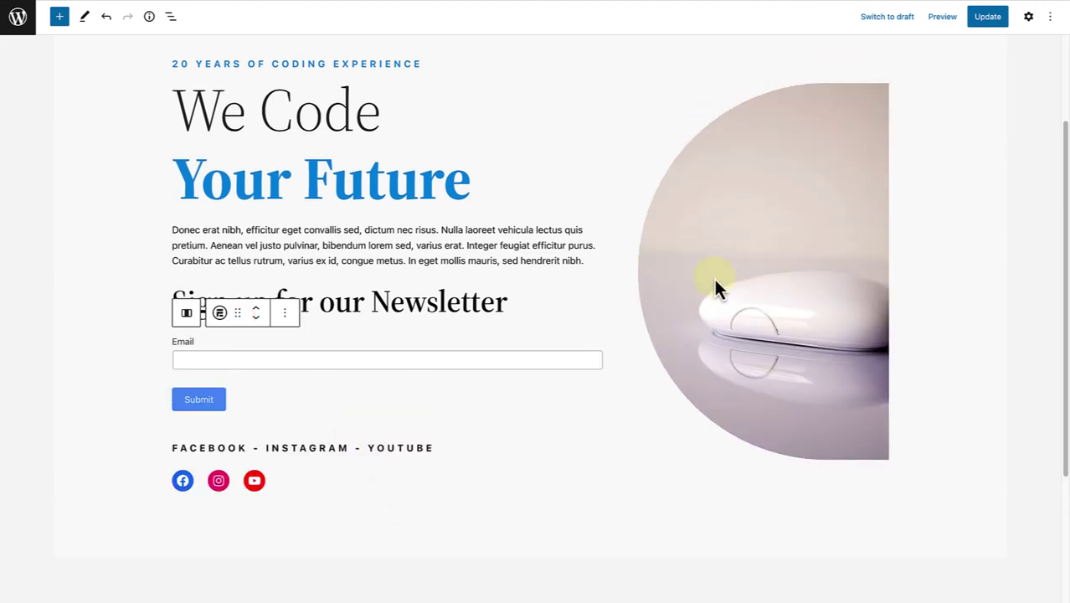
{"action": "left_click", "coordinate": [943, 19]}
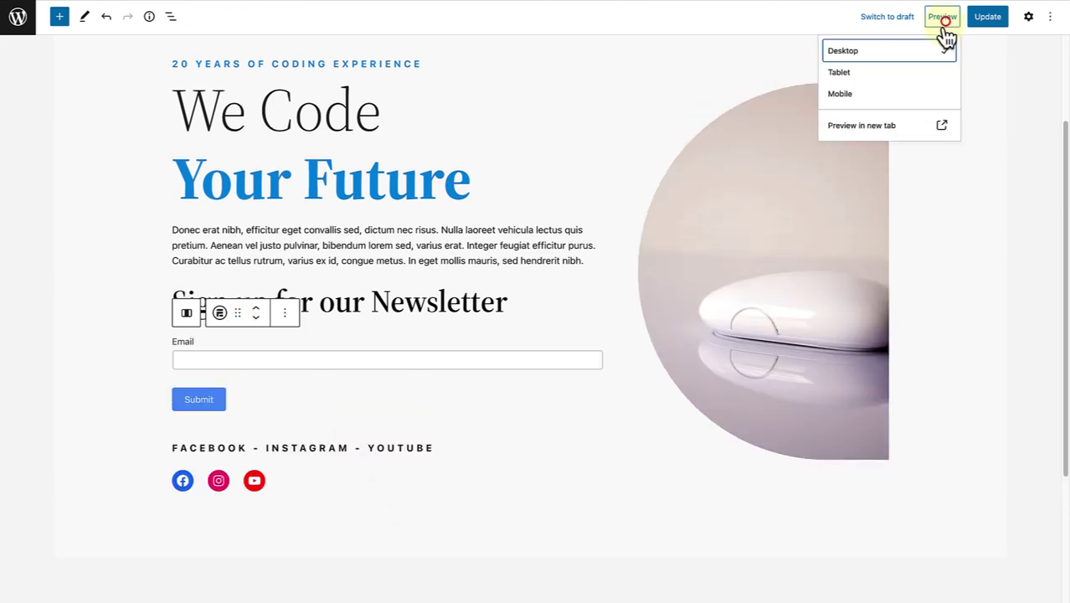
Preview the Call-to-action page in a new tab to check the Subscribe signup form.
{"action": "left_click", "coordinate": [862, 126]}
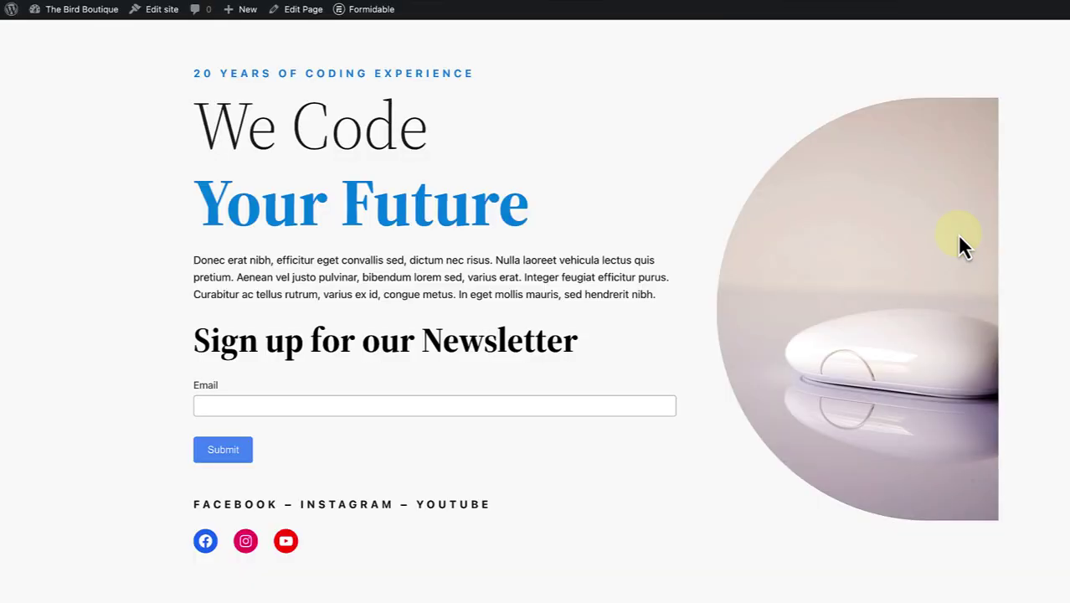